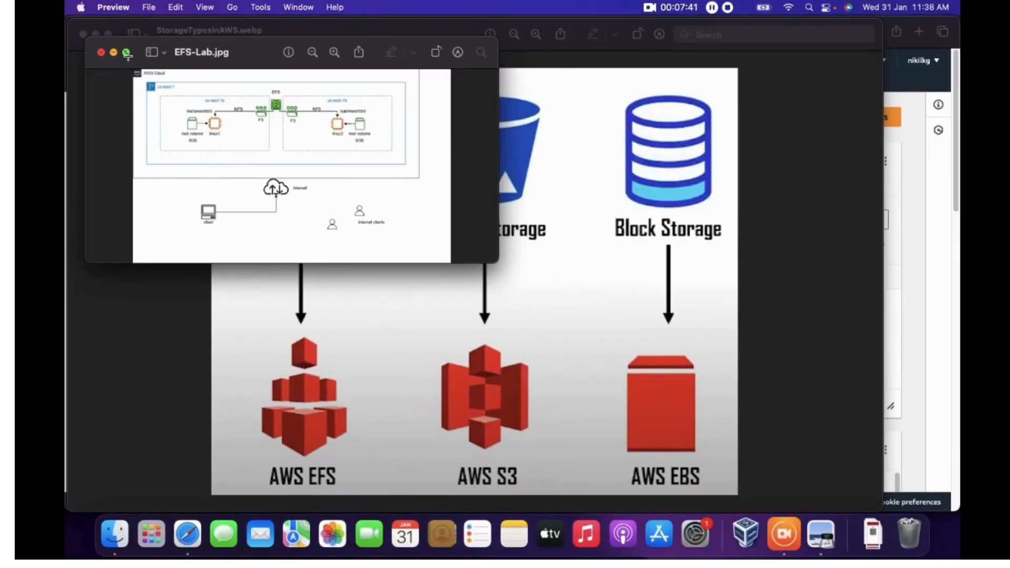
Examine the EFS-Lab.jpg architecture diagram at full screen and switch to the AWS console in Safari
left_click(126, 53)
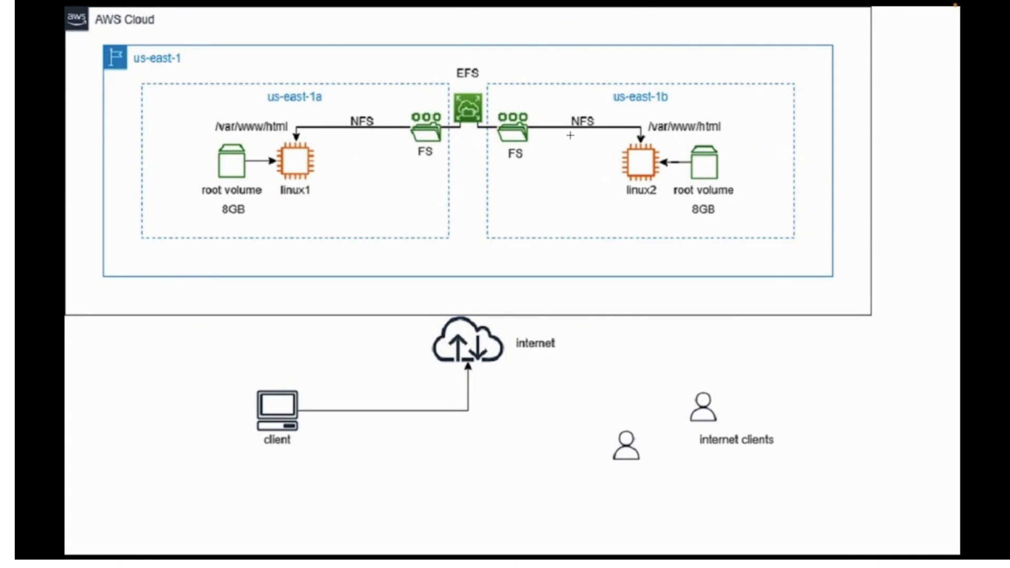
key("Escape")
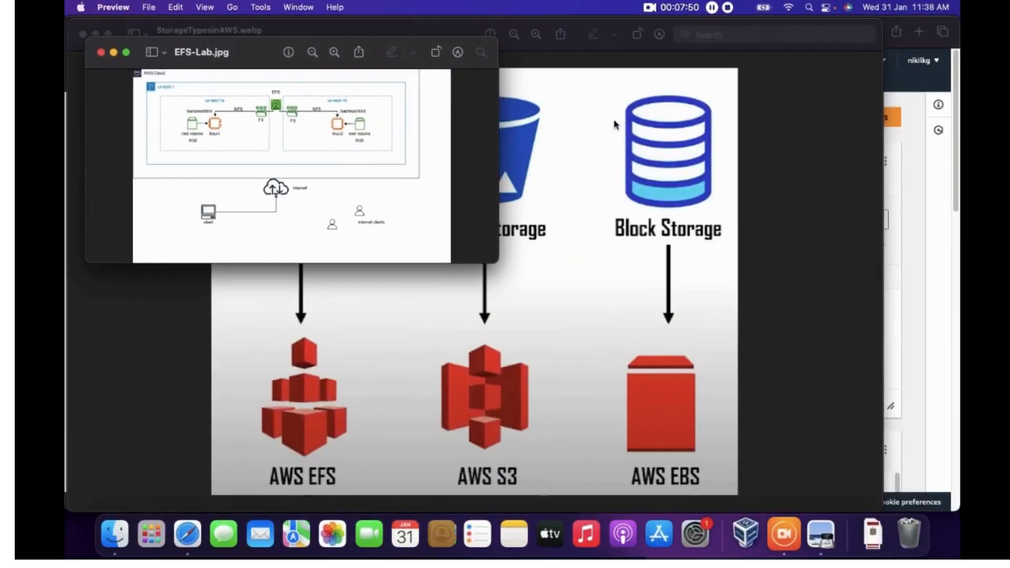
key("ctrl+Right")
key("super+Tab")
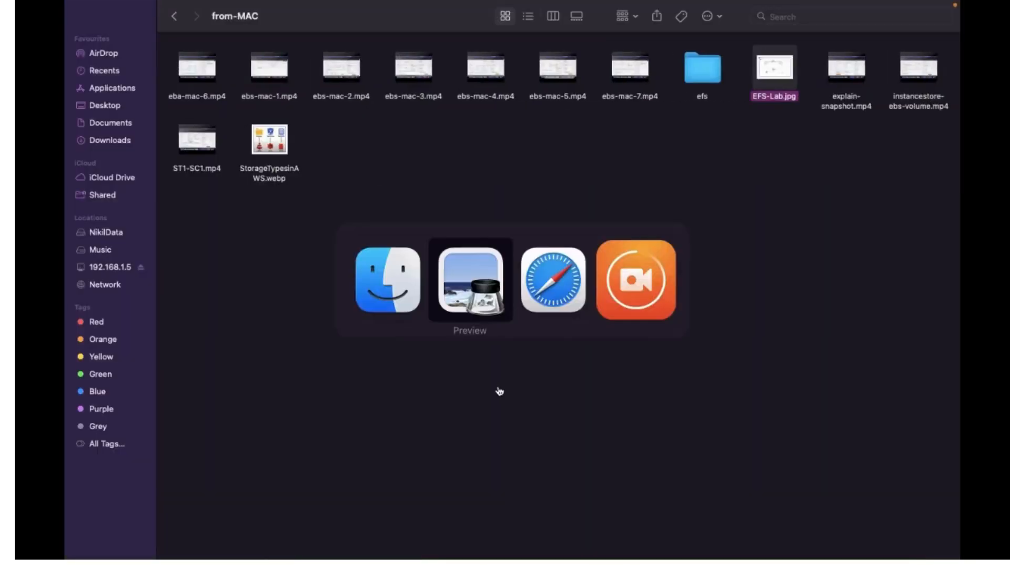
key("super+Tab")
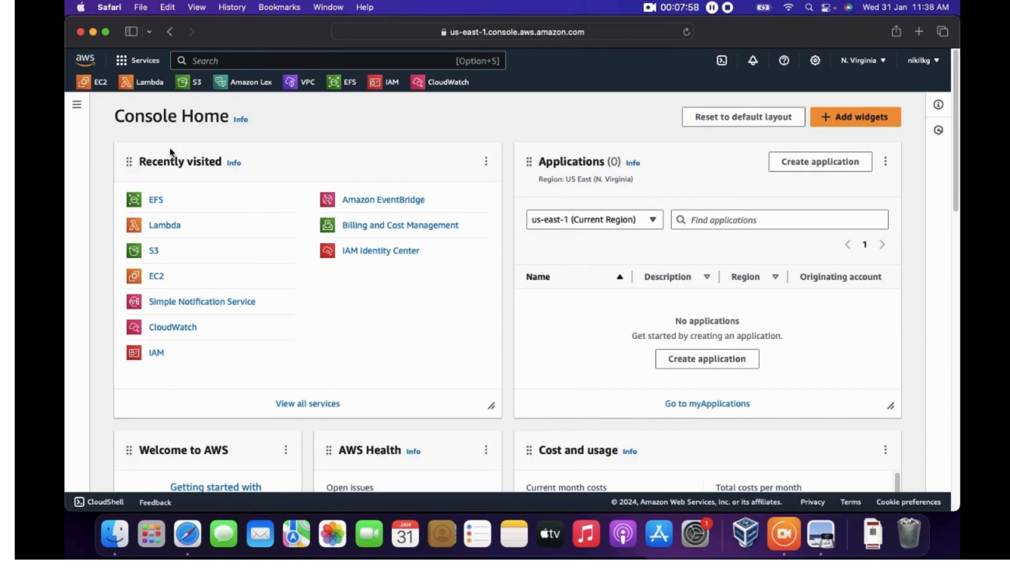
Visit the Elastic File System page and open the EC2 instances list with the running-state filter removed
left_click(155, 200)
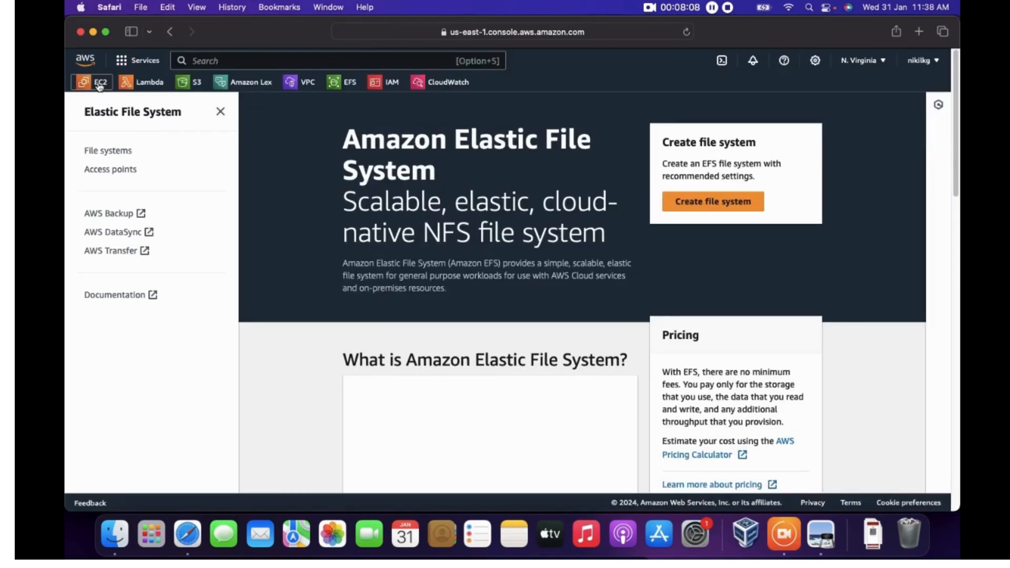
left_click(100, 84)
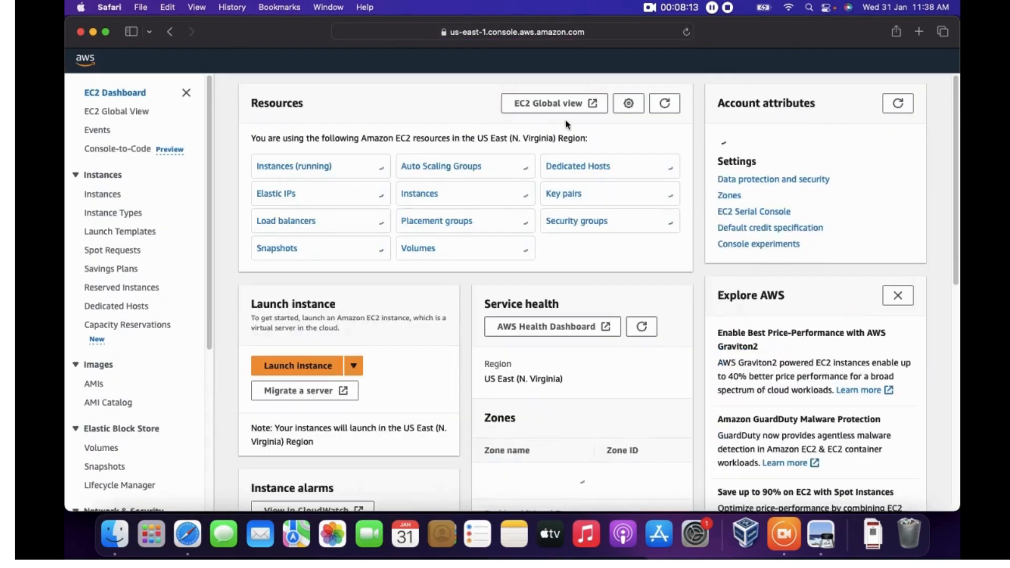
left_click(294, 166)
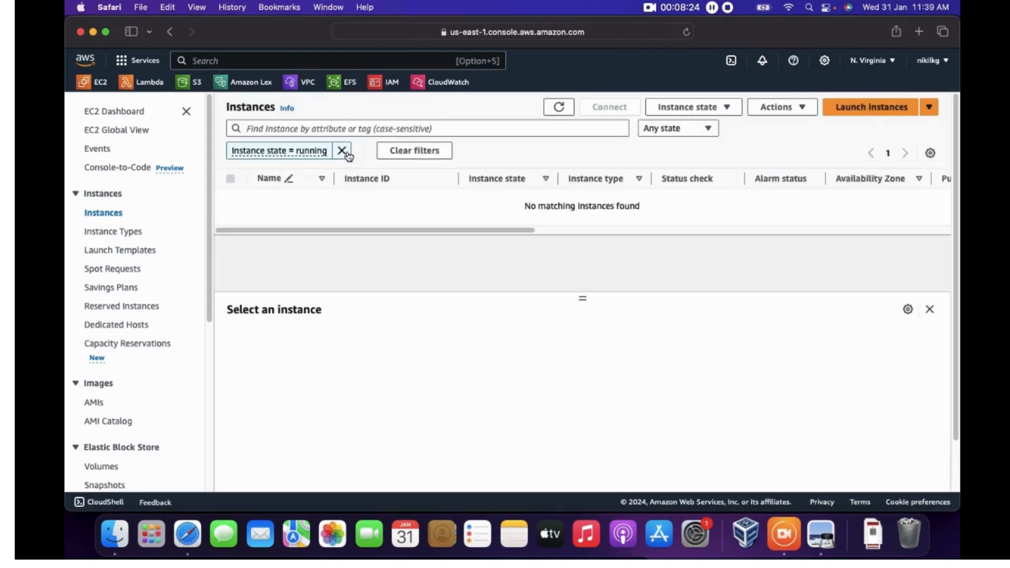
left_click(345, 151)
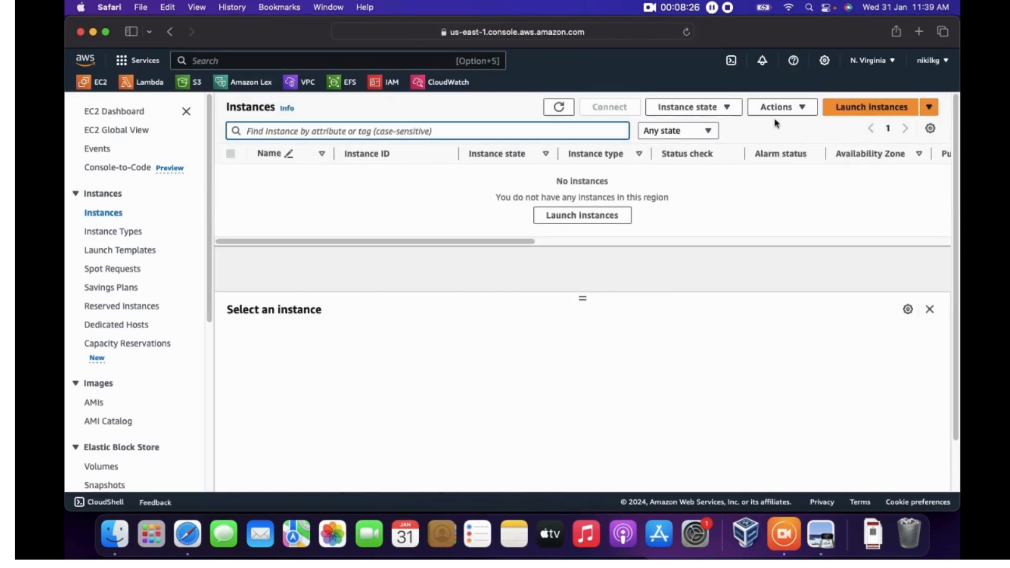
Start launching a new EC2 instance and name it linux-webserver1
left_click(882, 108)
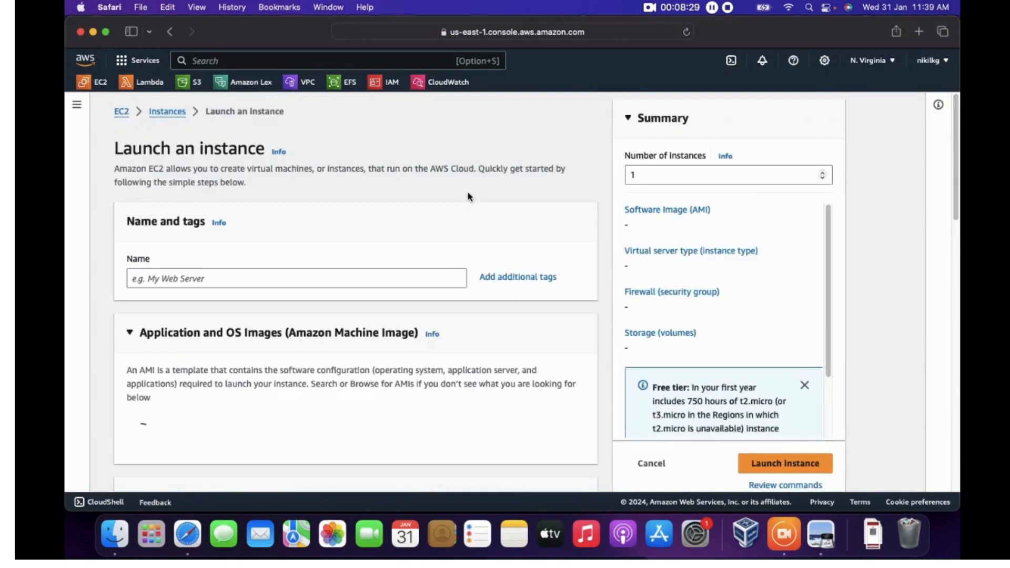
left_click(316, 274)
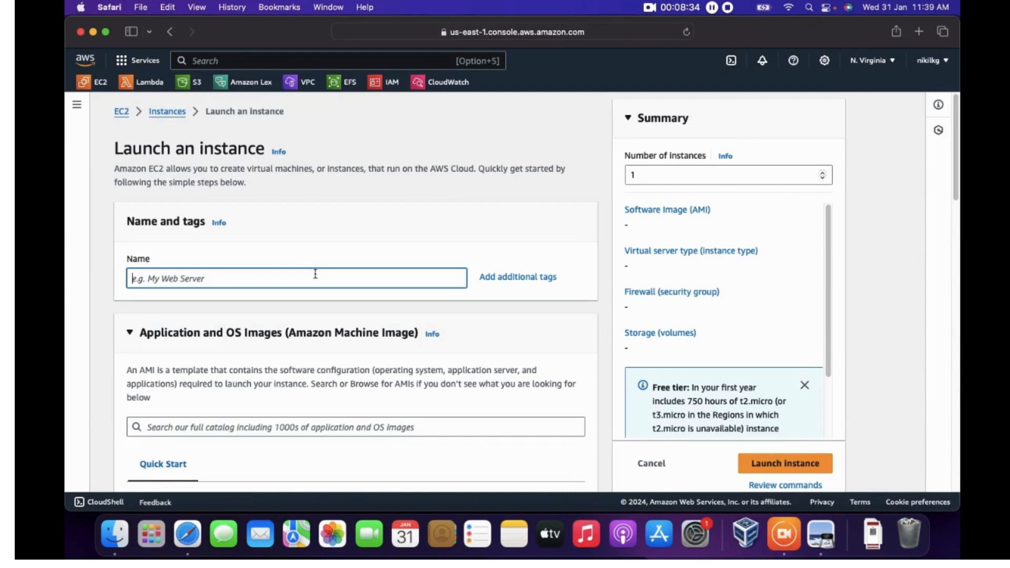
type("linux")
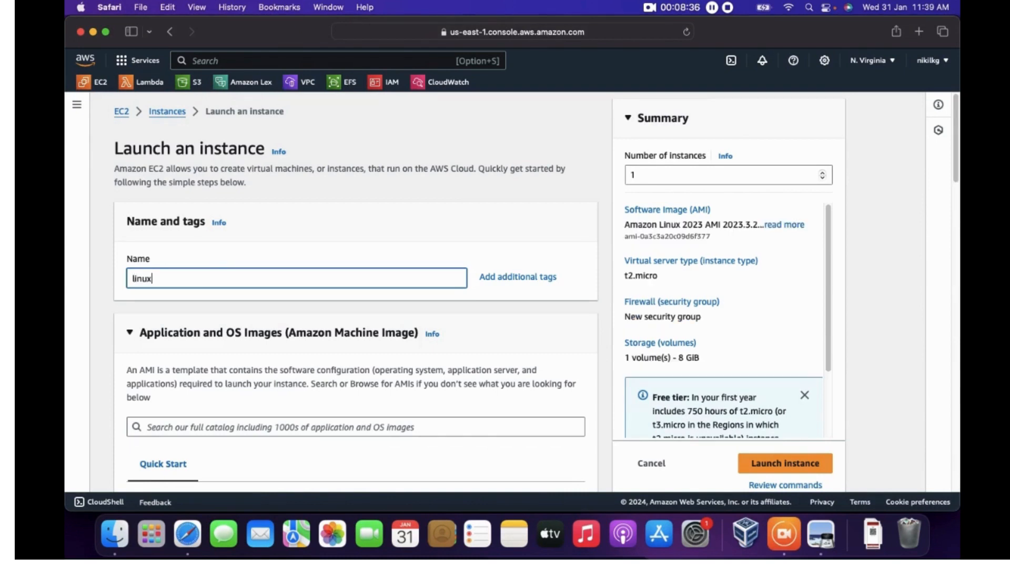
type("-webserver1")
left_click_drag(207, 284, 132, 283)
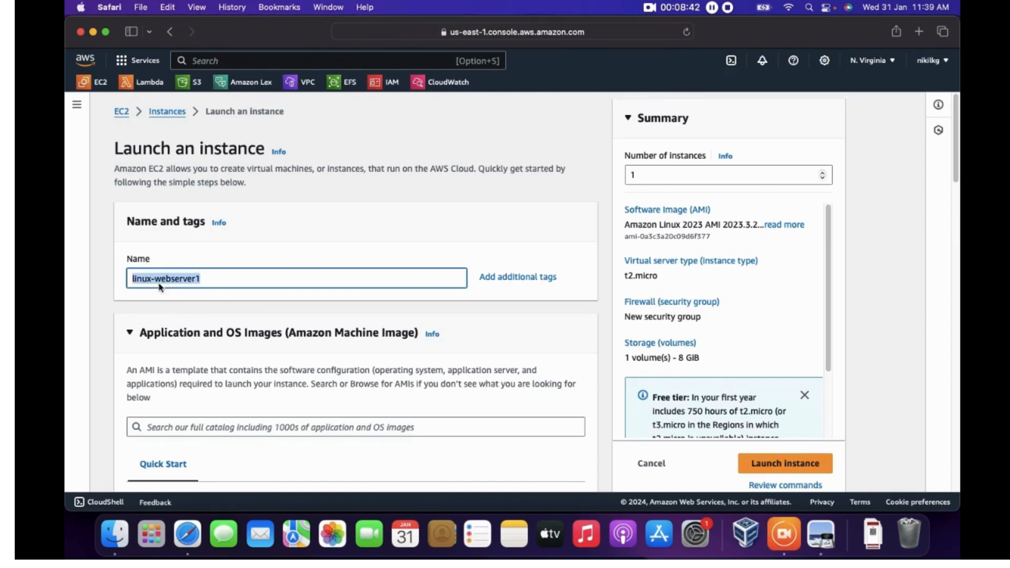
Review the AMI and instance type settings and select the existing key pair whose name ends in key-2
scroll(228, 284, "down", 4)
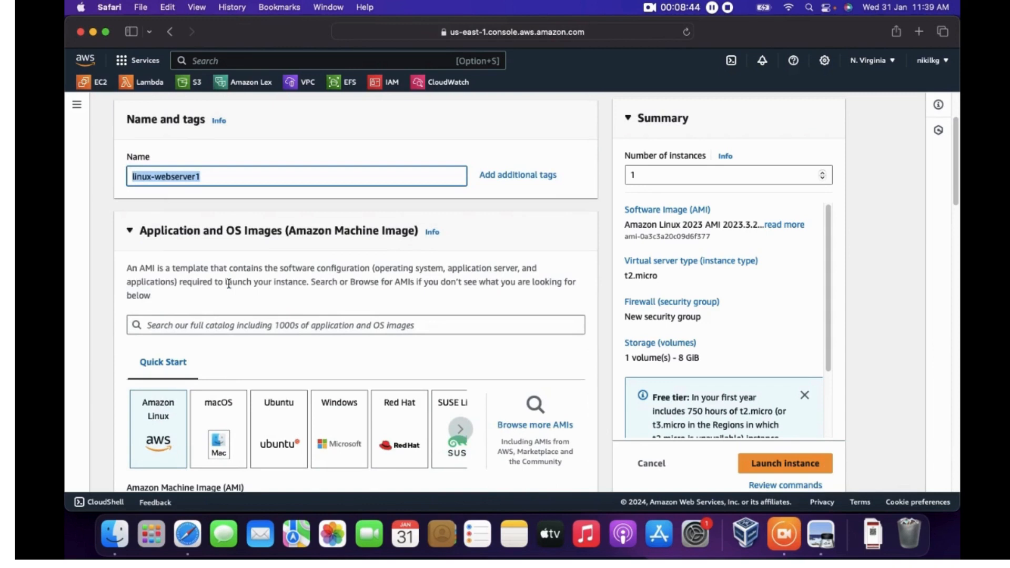
scroll(229, 286, "down", 2)
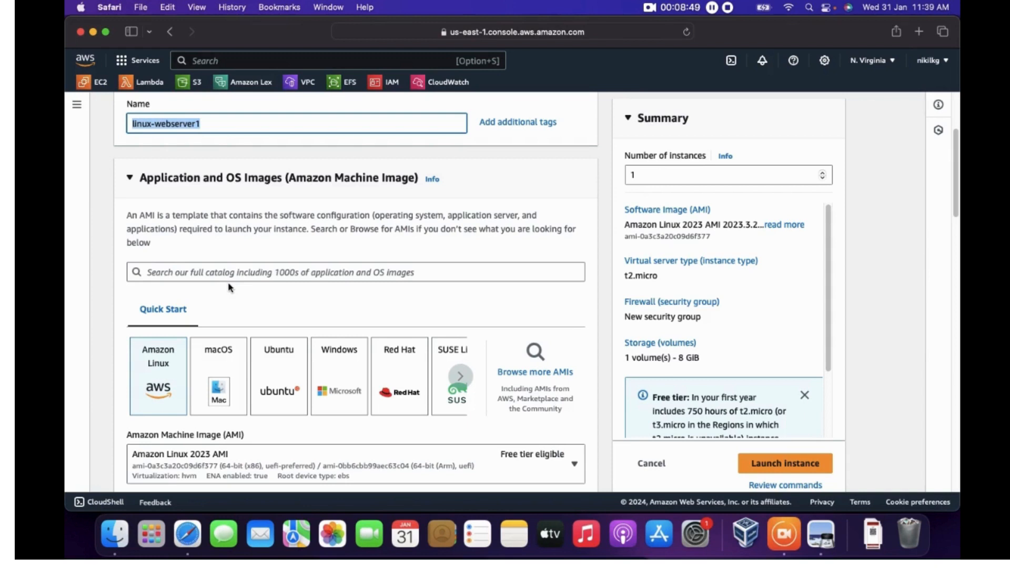
scroll(230, 287, "down", 1)
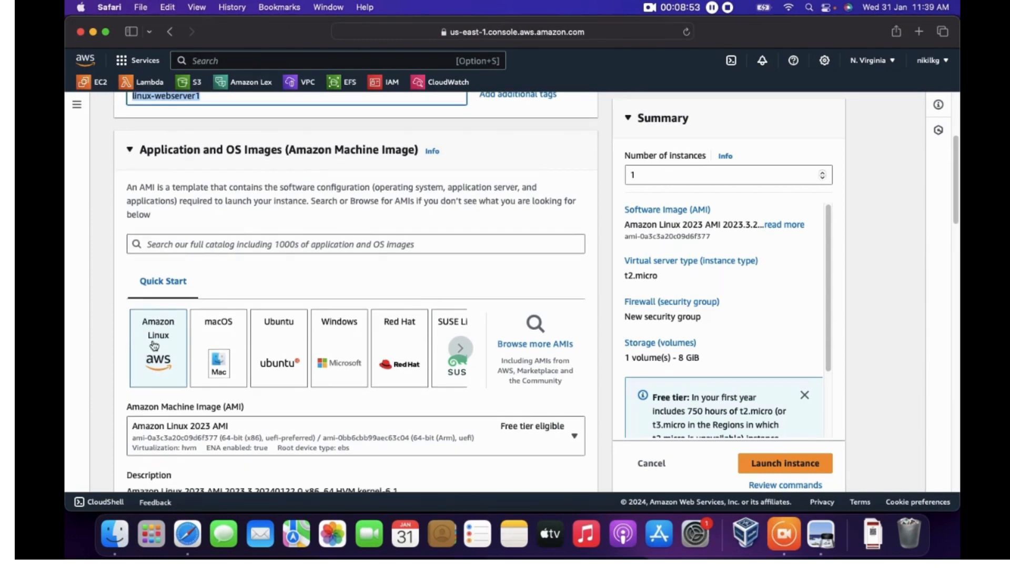
scroll(154, 346, "down", 10)
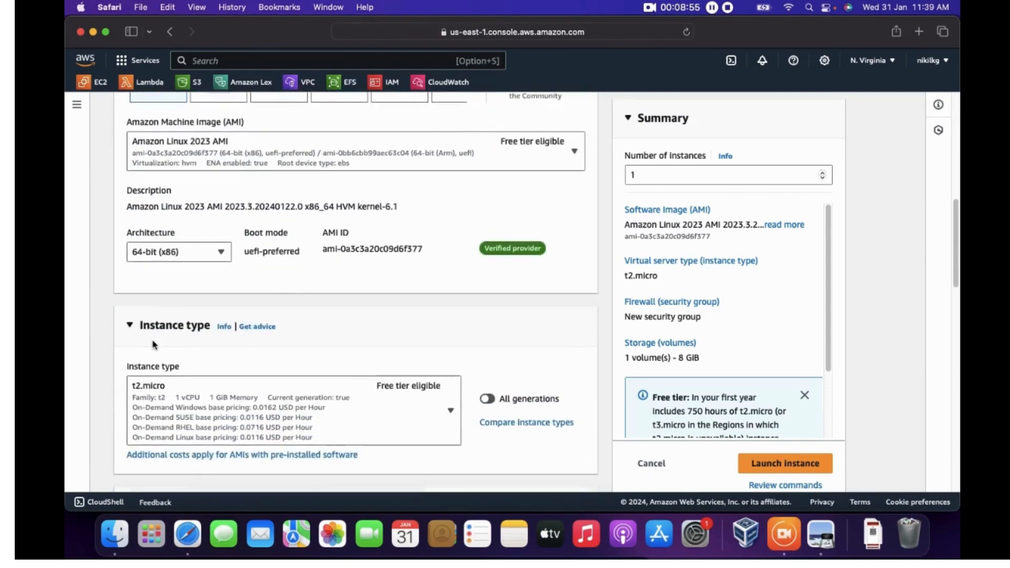
scroll(154, 345, "down", 1)
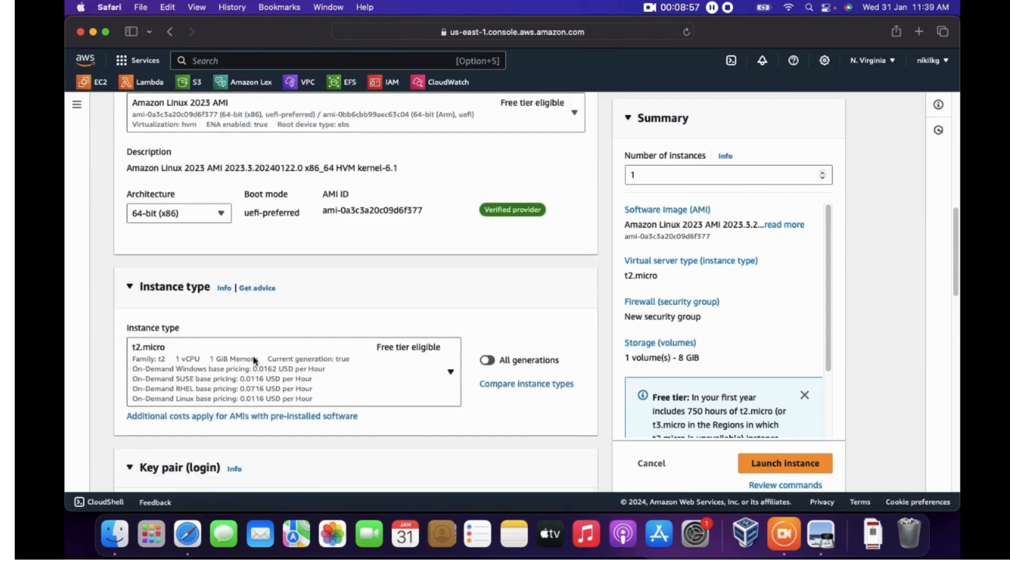
scroll(253, 361, "down", 2)
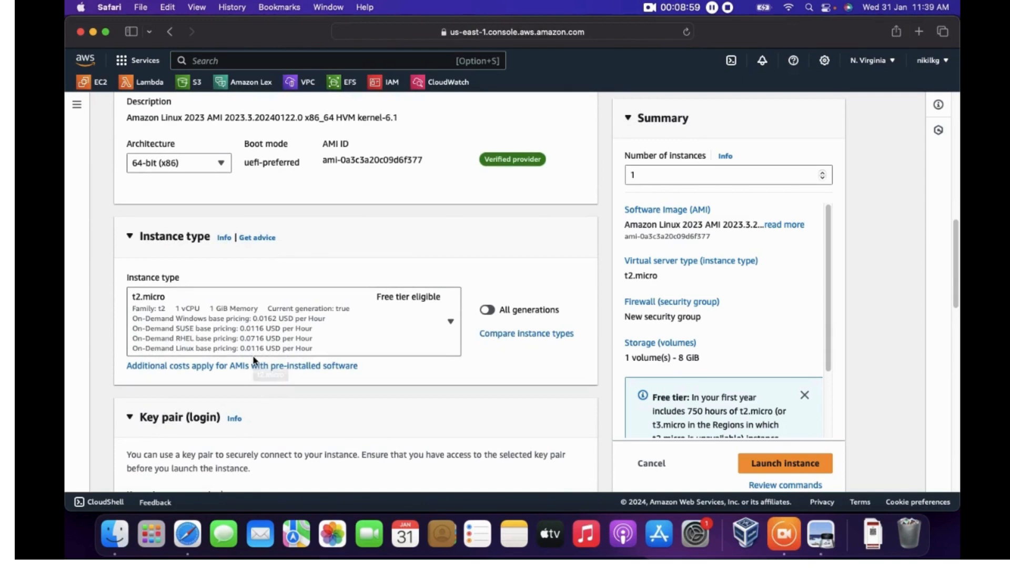
scroll(253, 360, "down", 7)
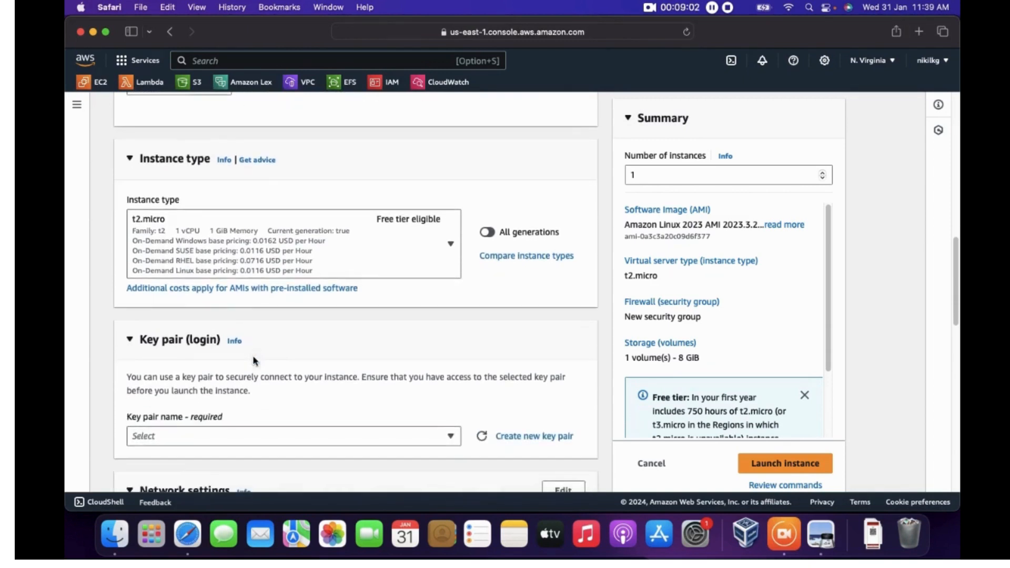
left_click(266, 329)
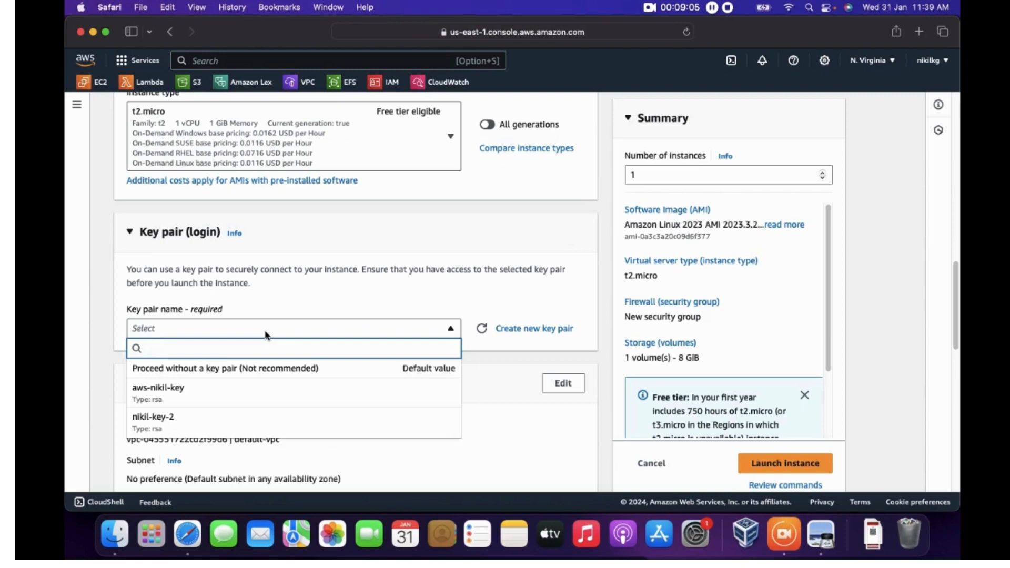
left_click(177, 419)
Edit the network settings and choose the default VPC's subnet in availability zone us-east-1a
scroll(388, 313, "down", 5)
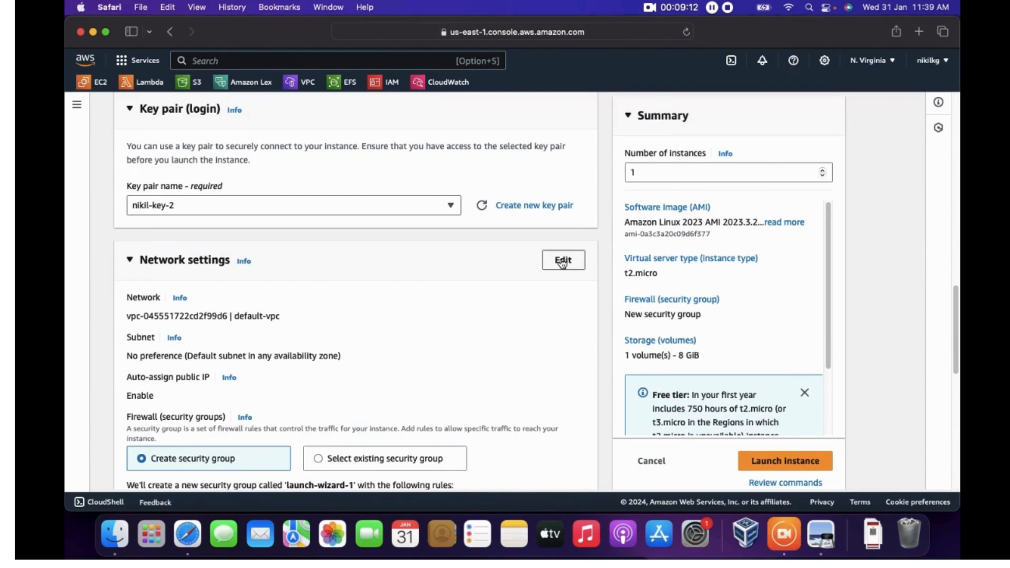
left_click(563, 262)
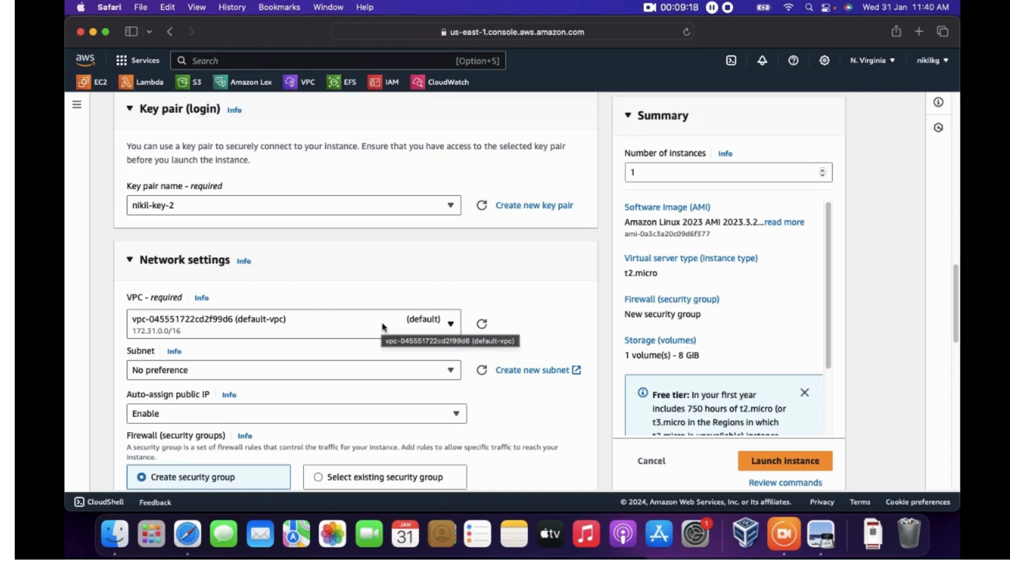
left_click(263, 370)
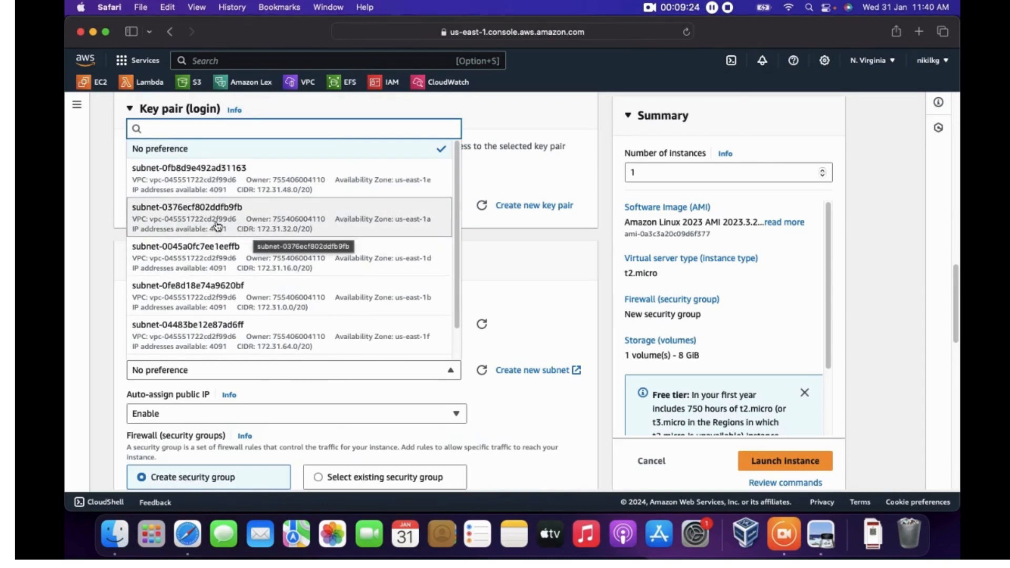
left_click(409, 221)
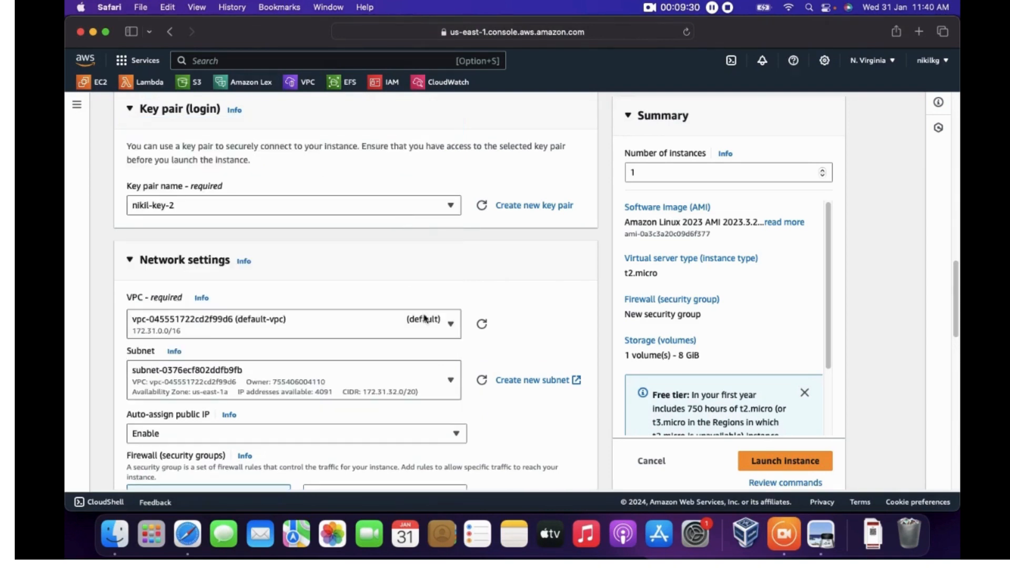
Use an existing security group for the instance's firewall and choose SSH-RDP-HTTP
scroll(361, 411, "down", 3)
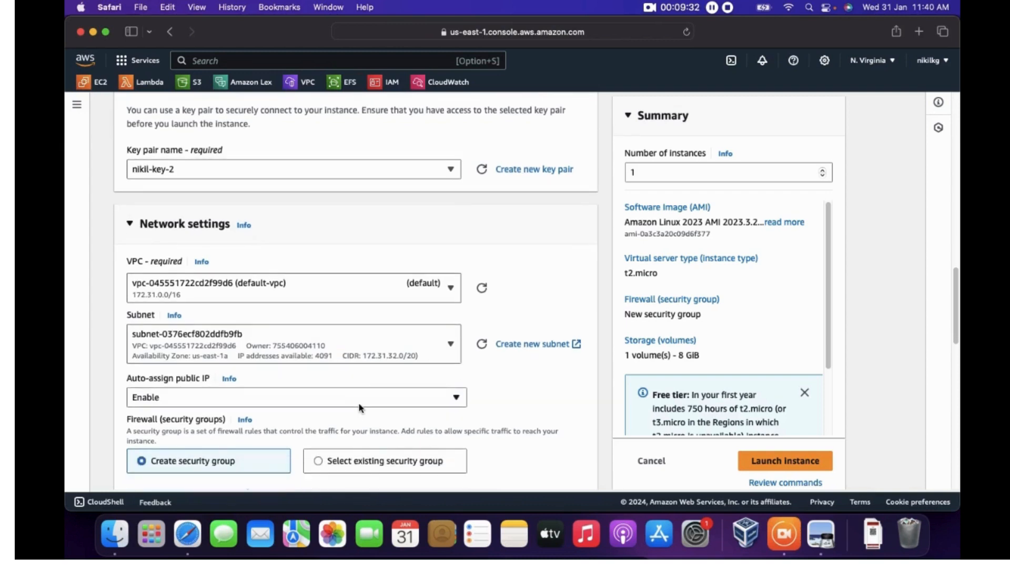
scroll(377, 358, "down", 2)
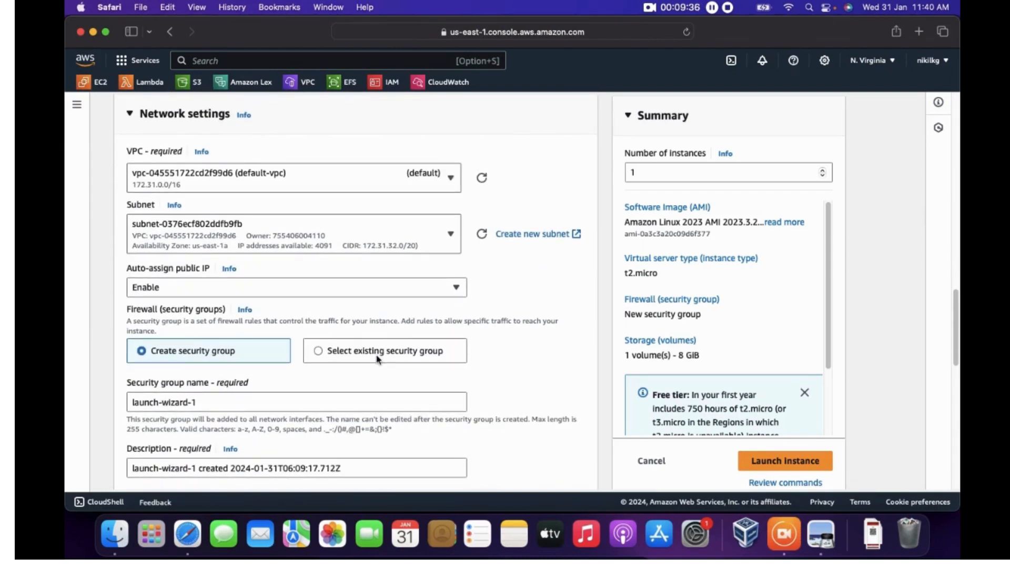
scroll(377, 359, "down", 1)
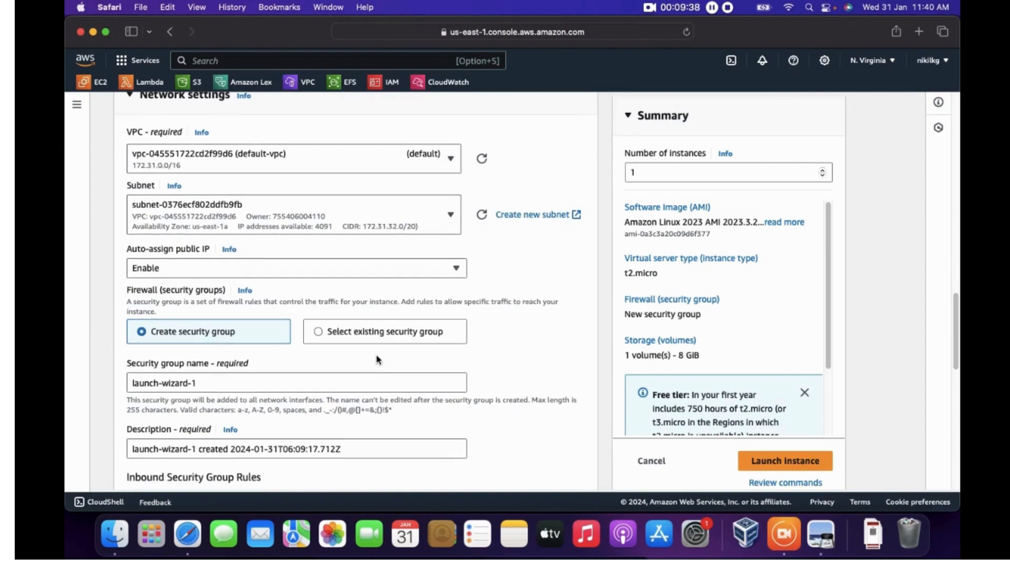
left_click(313, 337)
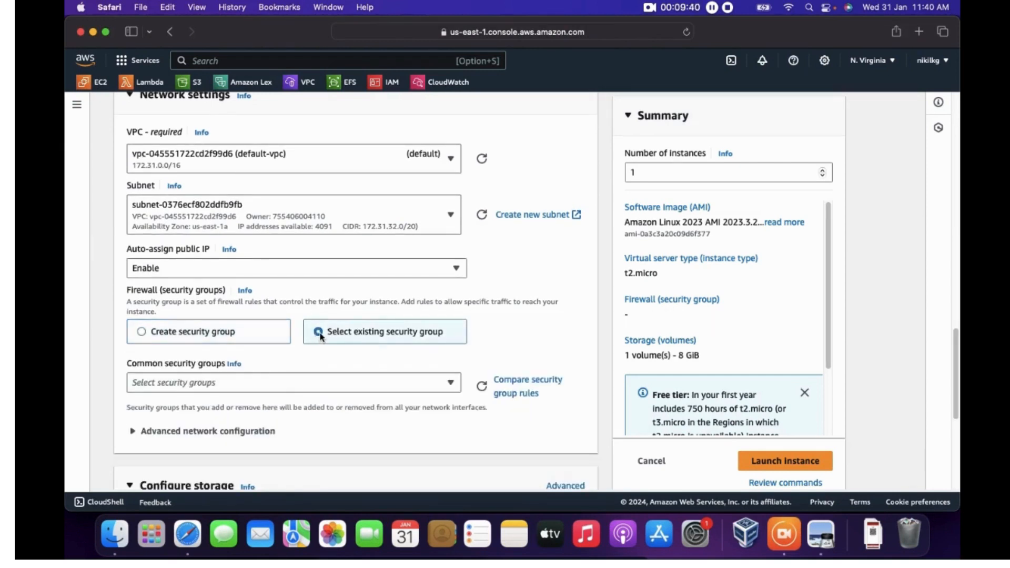
left_click(284, 384)
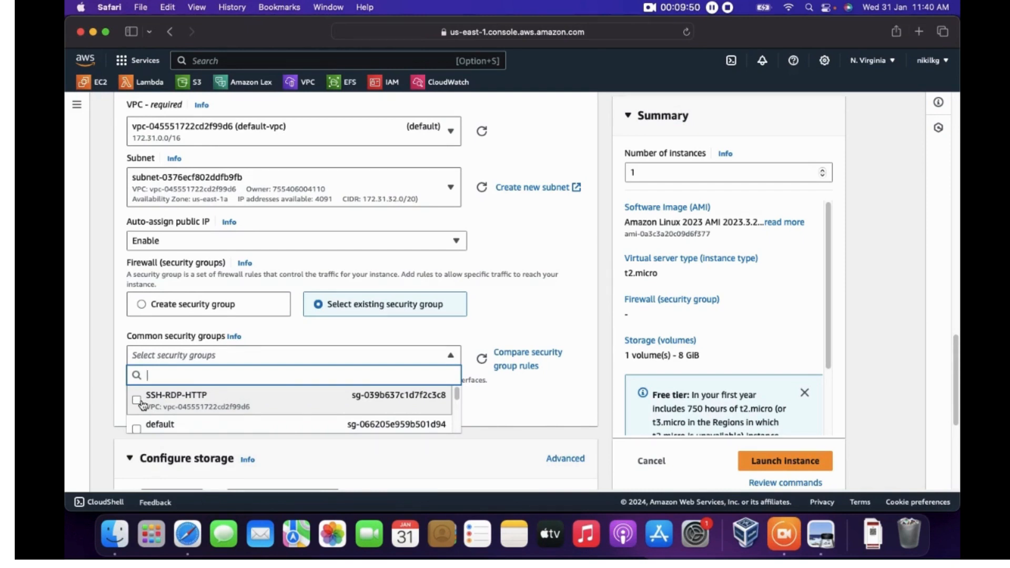
left_click(138, 400)
Review the storage settings, then expand the advanced details and place the cursor in the empty user data field
scroll(429, 384, "down", 2)
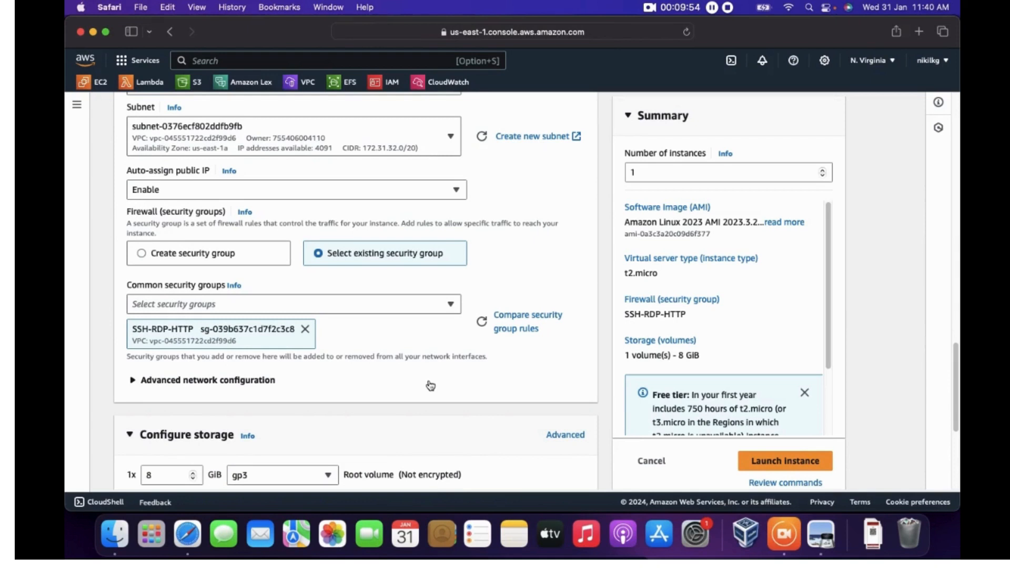
scroll(431, 385, "down", 5)
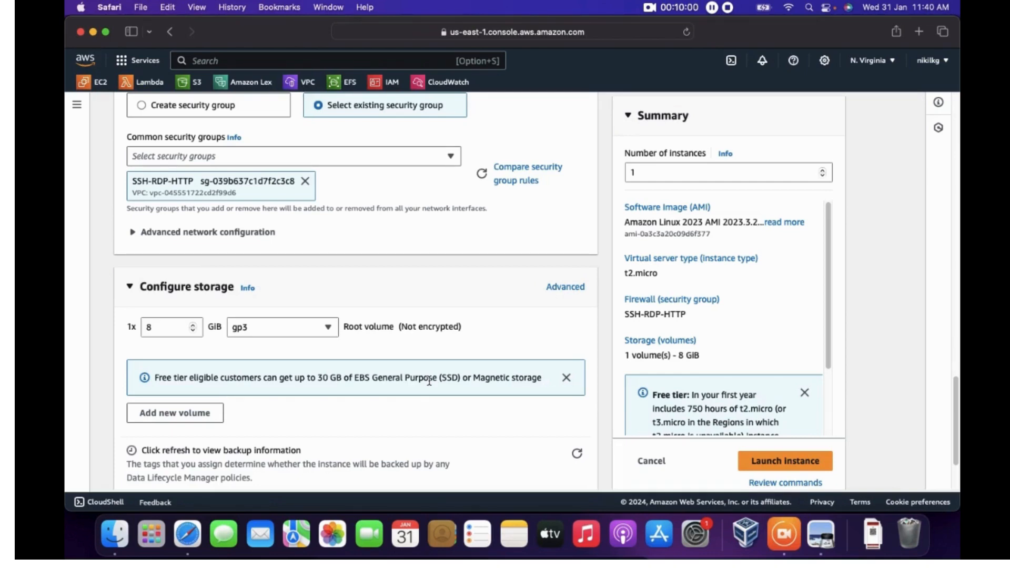
scroll(430, 381, "down", 4)
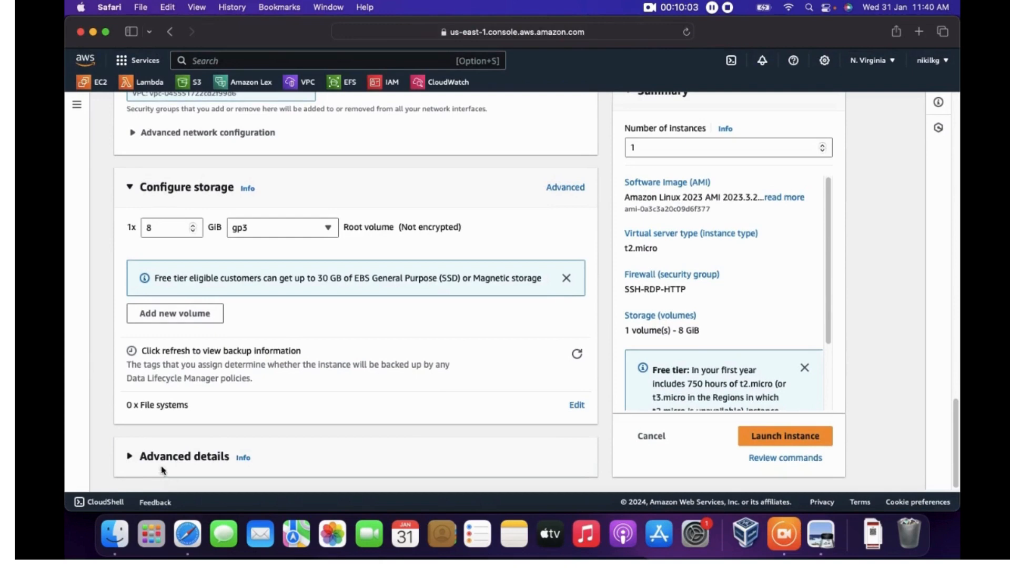
left_click(131, 458)
scroll(334, 443, "down", 20)
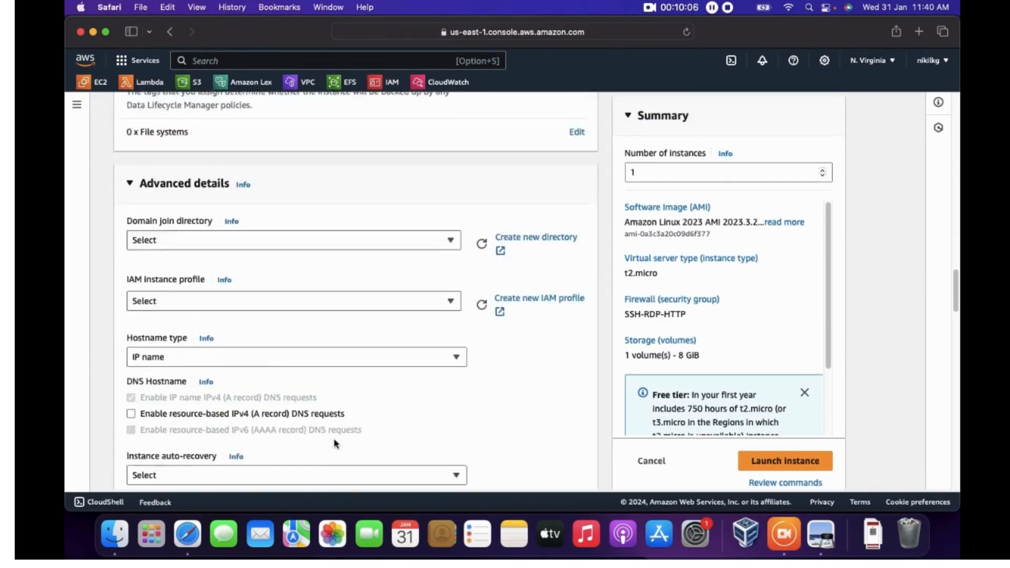
scroll(333, 438, "down", 15)
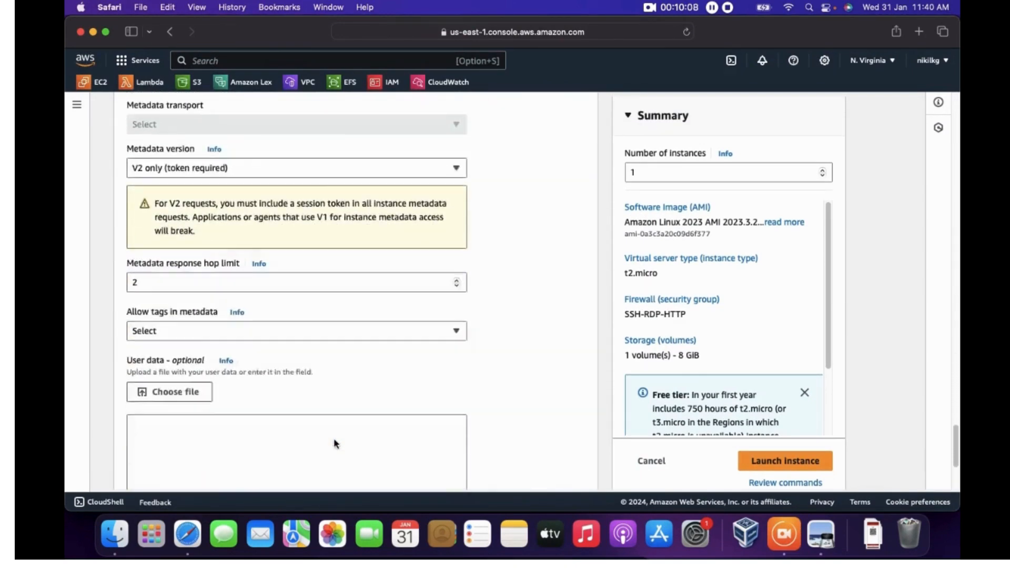
left_click(313, 325)
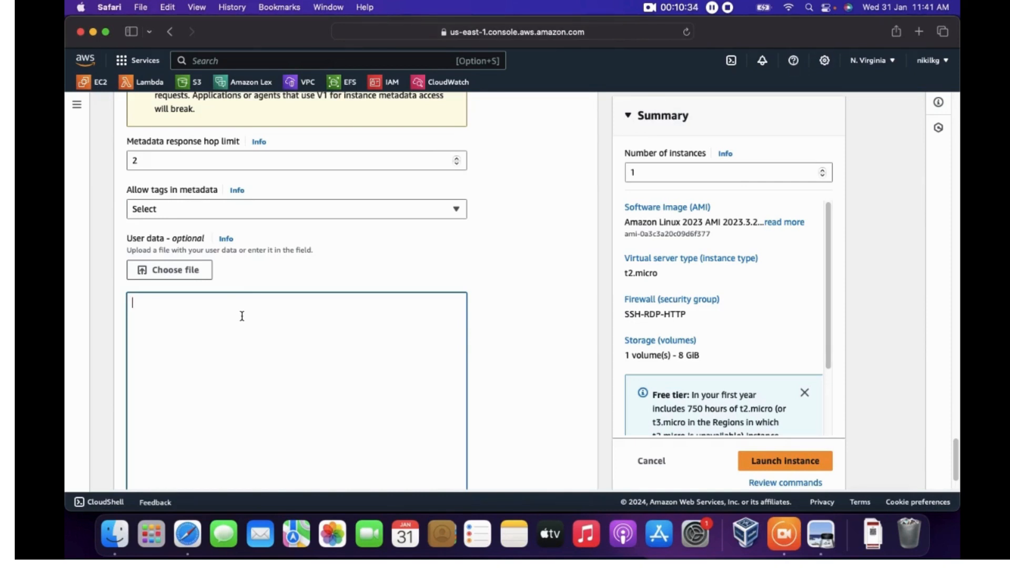
Enter the first two user data script lines: "!#/bin/bash" and "def install httpd git -y"
type("!#/bin/bash")
key("Return")
type("dnf")
type(" instal")
type("l httpd")
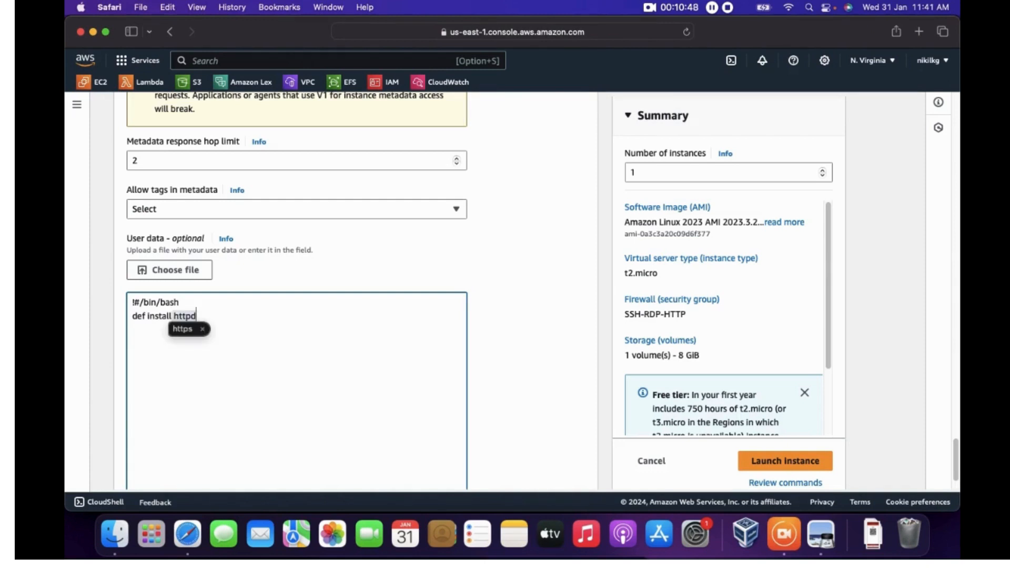
key("Escape")
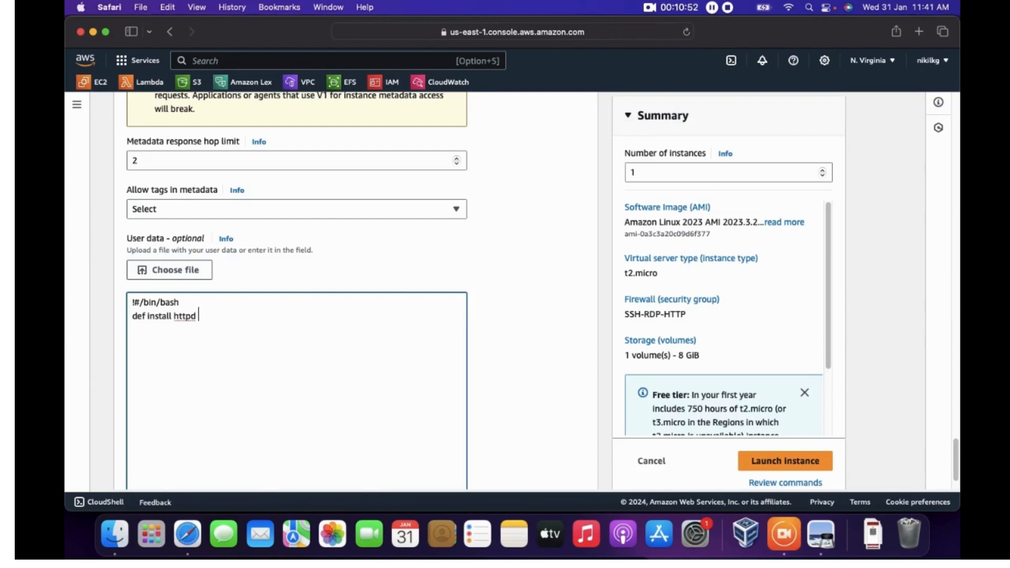
type("git -y")
key("Return")
Add the lines "systemctl start httpd" and "systemctl enable httpd" to the end of the user data script
type("system")
type("ctl")
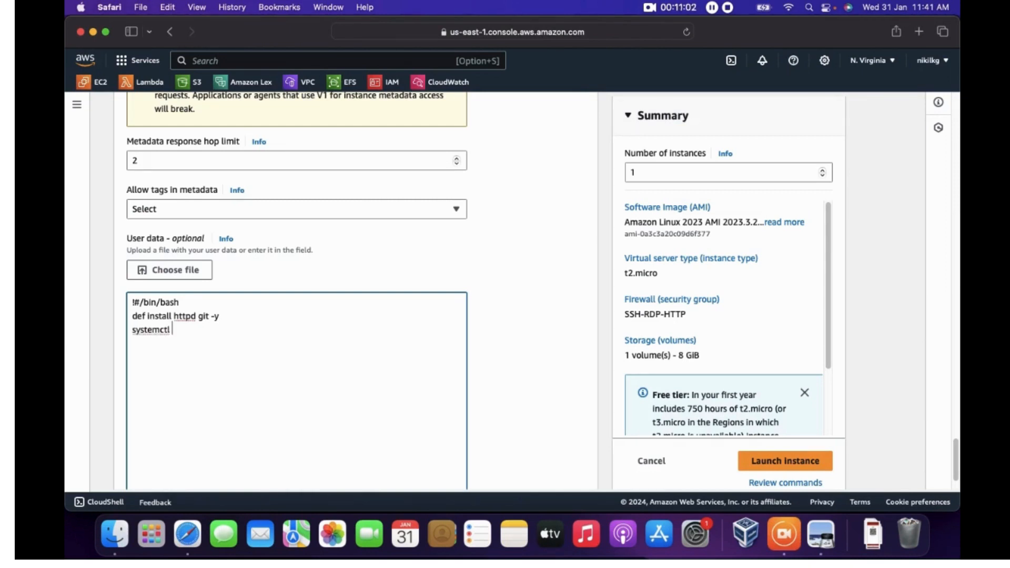
type(" start httpd")
key("Return")
type("system")
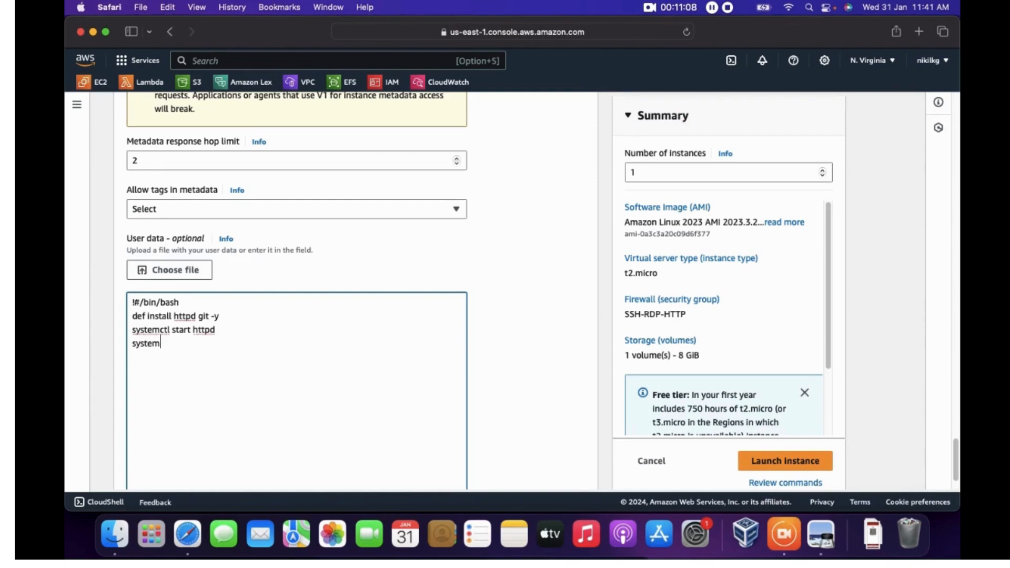
type("ctl enable httpd")
scroll(297, 342, "down", 1)
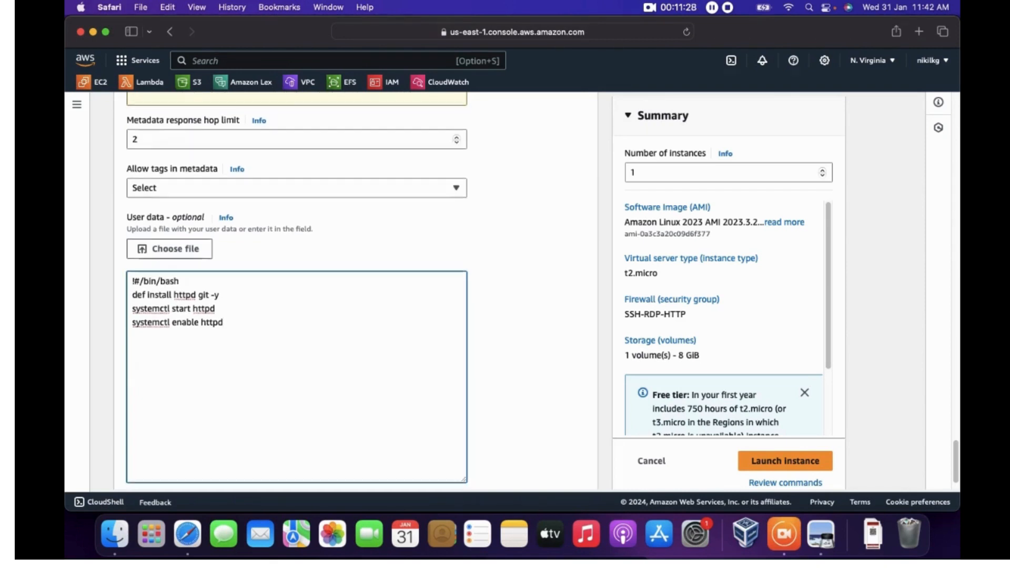
scroll(297, 342, "up", 1)
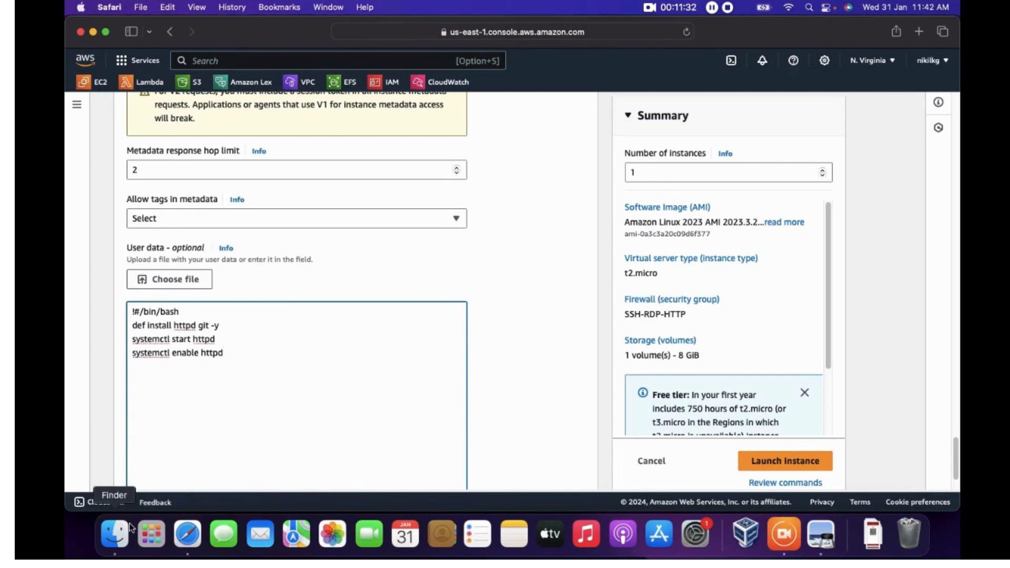
Check the selected subnet's availability zone against the EFS-Lab.jpg diagram in Preview, and launch the instance from Safari
left_click(821, 534)
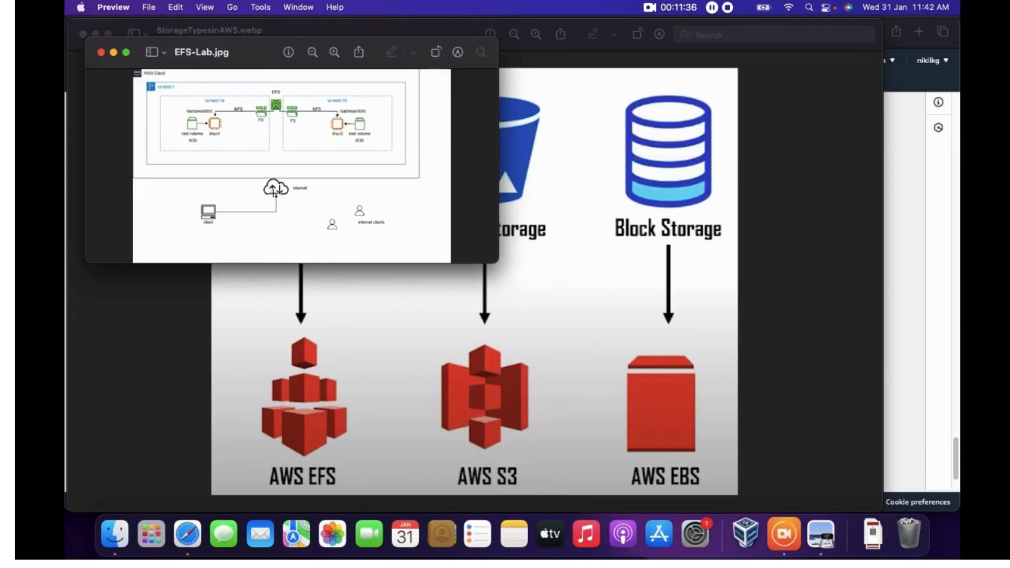
key("super+Tab")
scroll(446, 248, "up", 20)
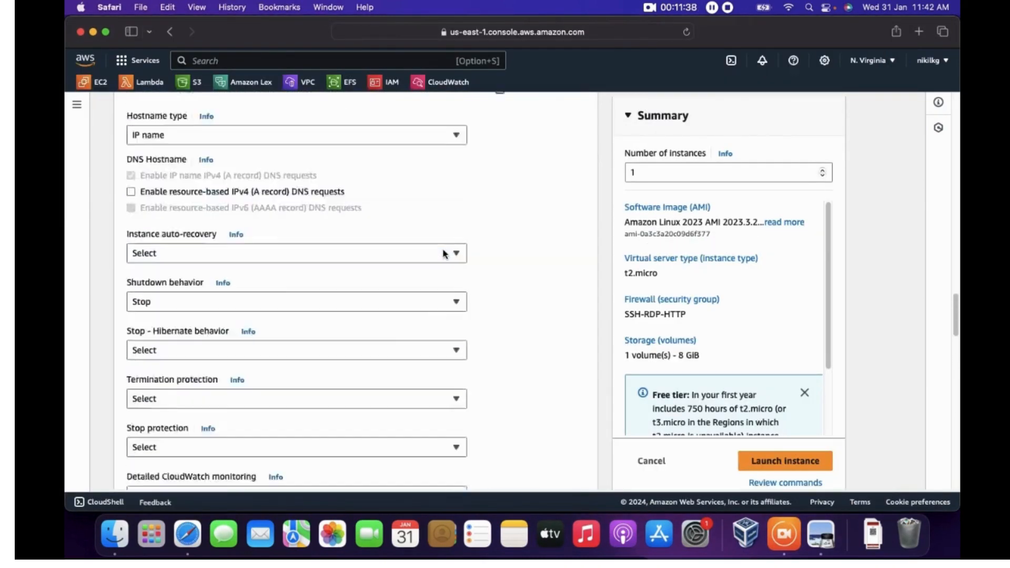
scroll(443, 253, "up", 15)
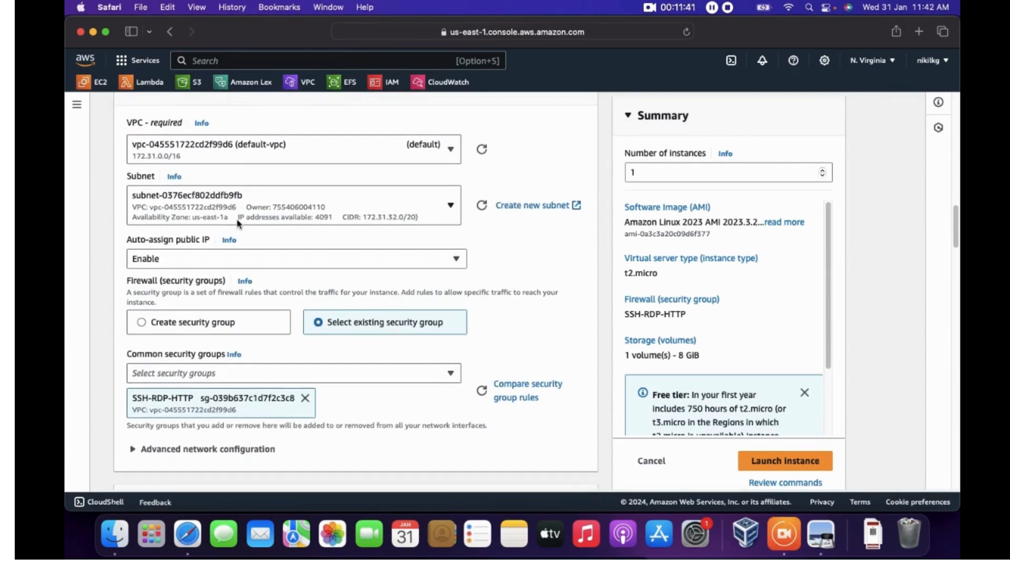
key("shift+super+backslash")
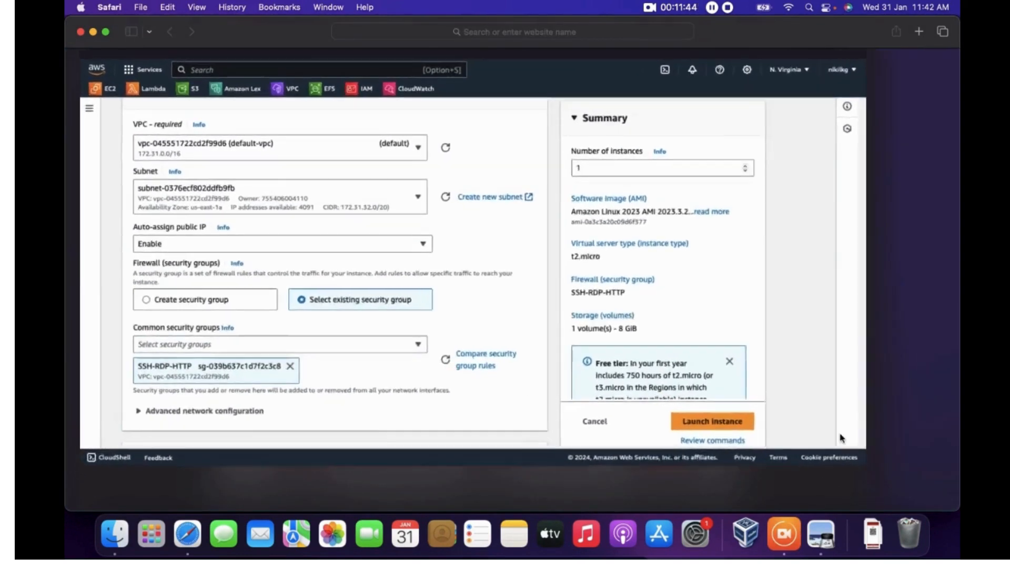
left_click(807, 467)
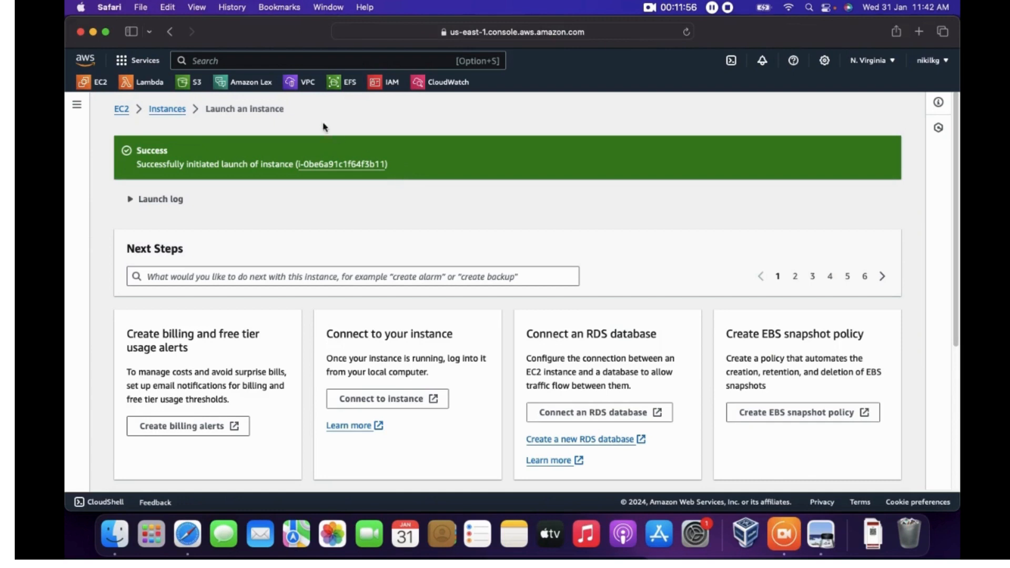
Open the EC2 instances list, consult the EFS-Lab.jpg diagram in Preview and switch back to Safari
left_click(176, 111)
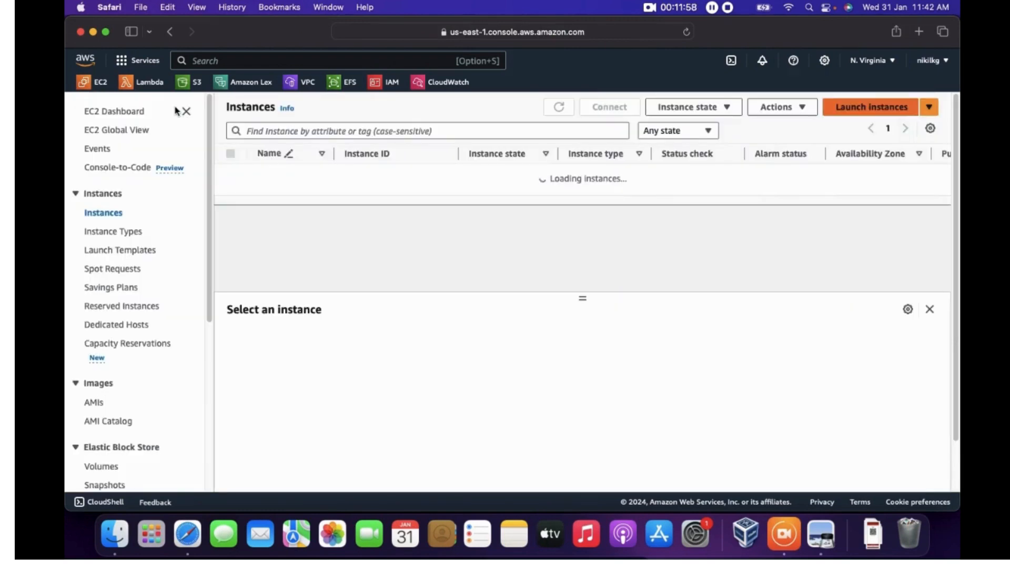
left_click(821, 541)
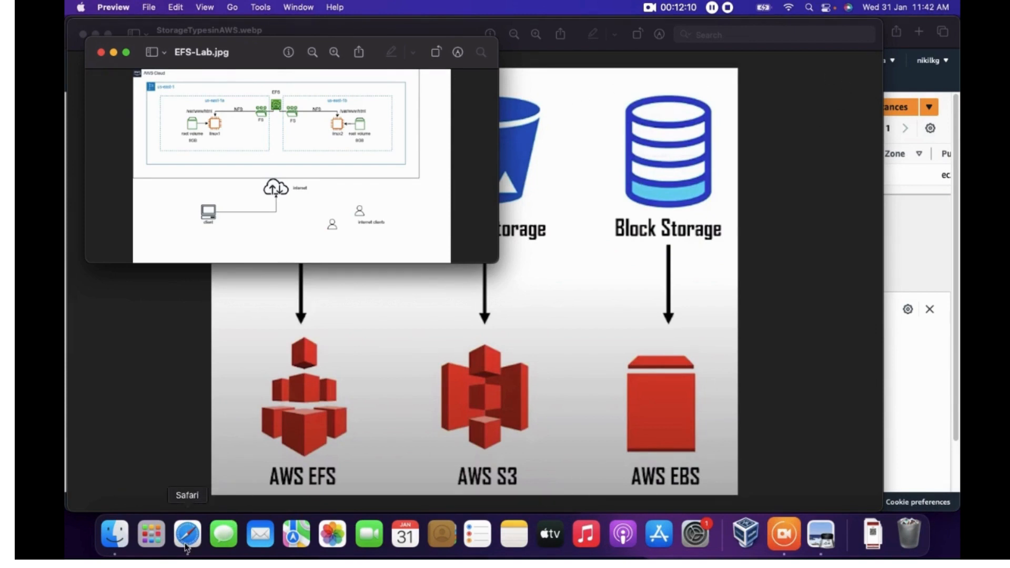
left_click(187, 532)
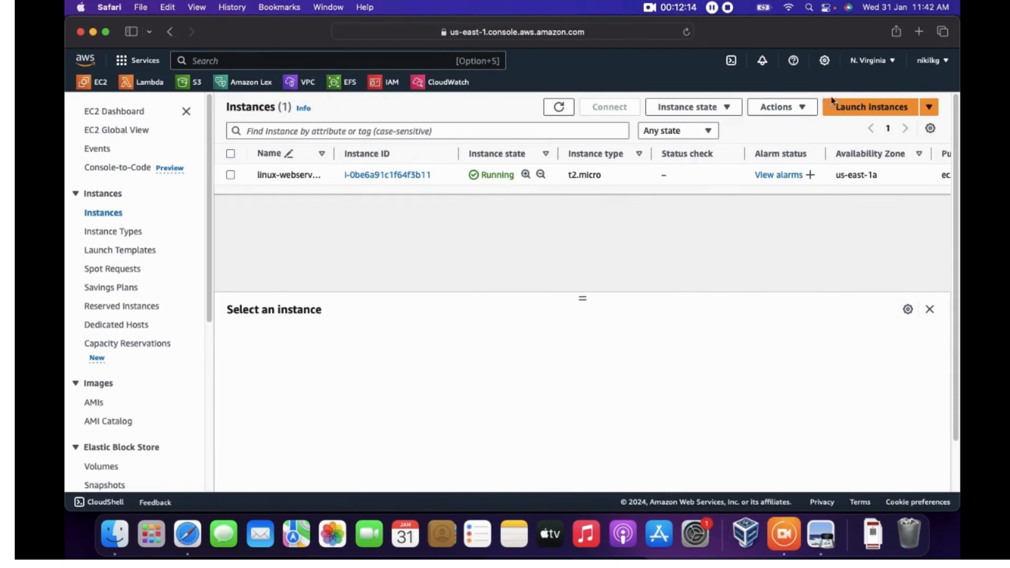
Start launching a second EC2 instance and name it linux-webser2
left_click(865, 111)
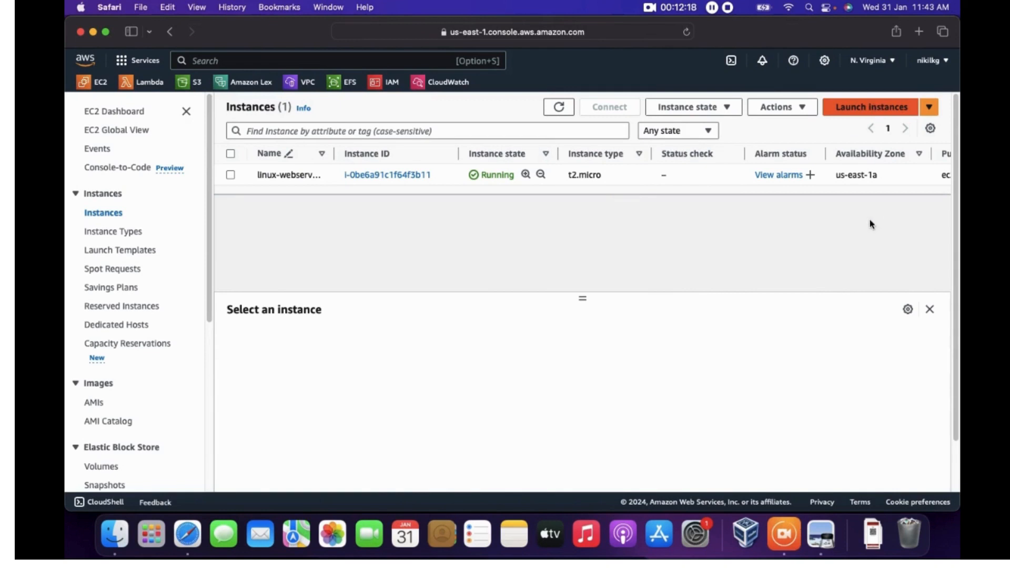
left_click(895, 108)
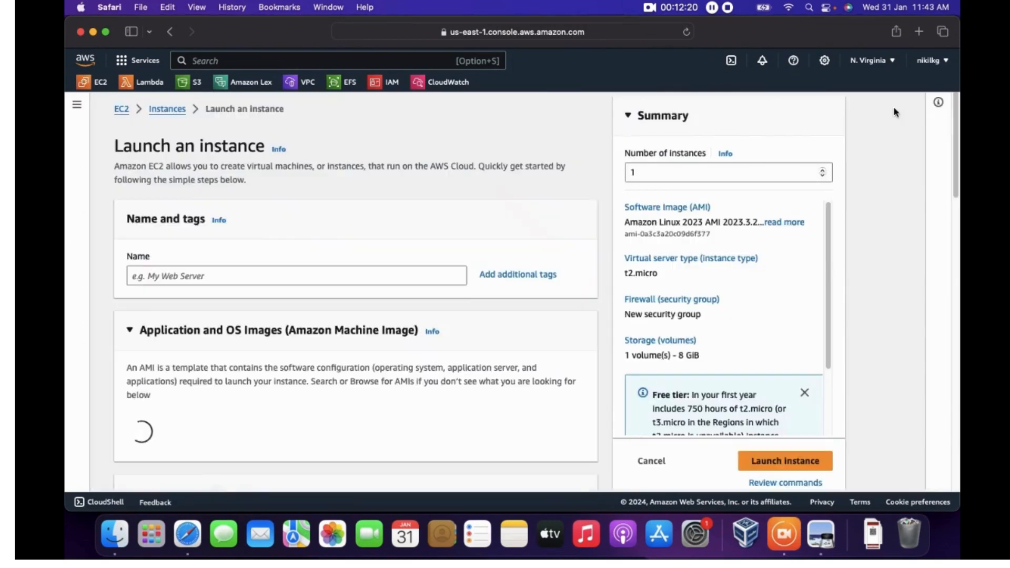
left_click(270, 269)
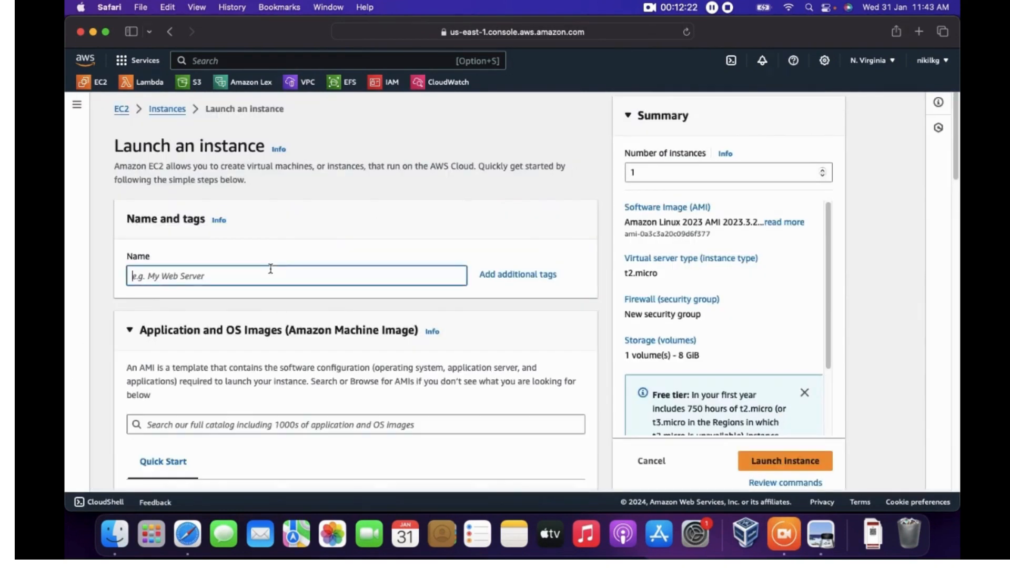
type("linux -webser")
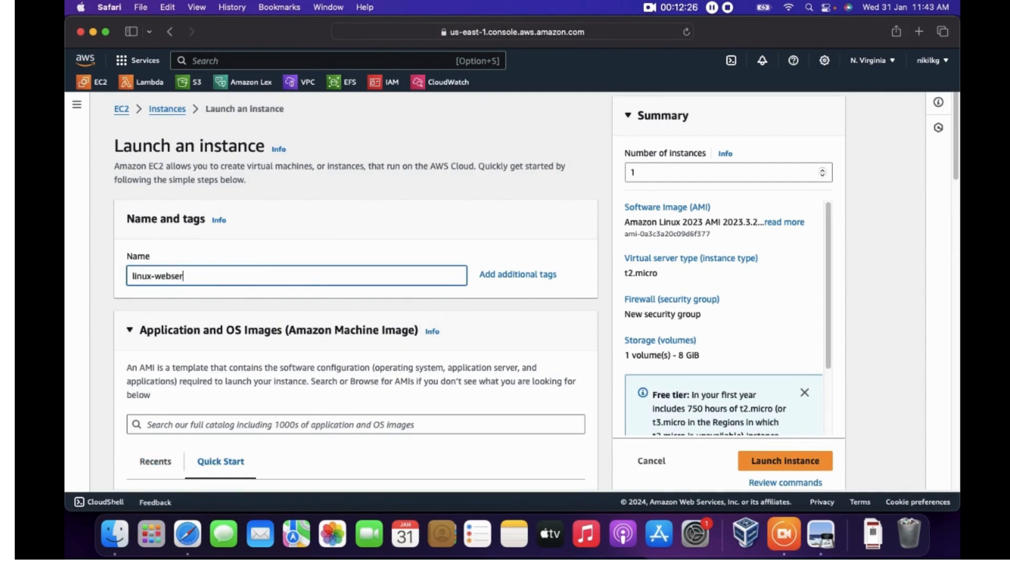
type("2")
Review the second instance's AMI settings and select the existing key pair whose name ends in key-2
scroll(230, 295, "down", 3)
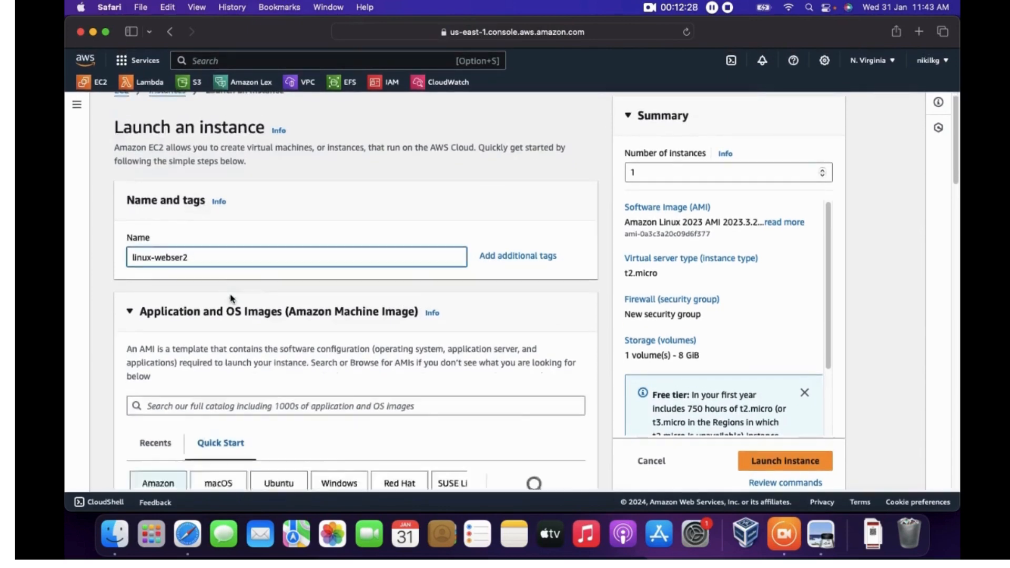
scroll(230, 296, "down", 3)
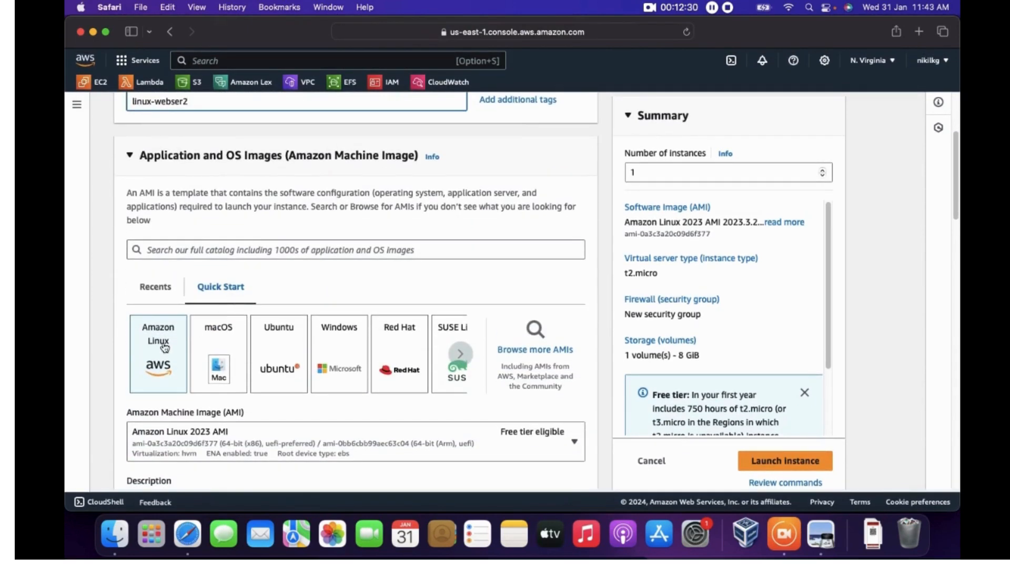
scroll(165, 348, "down", 6)
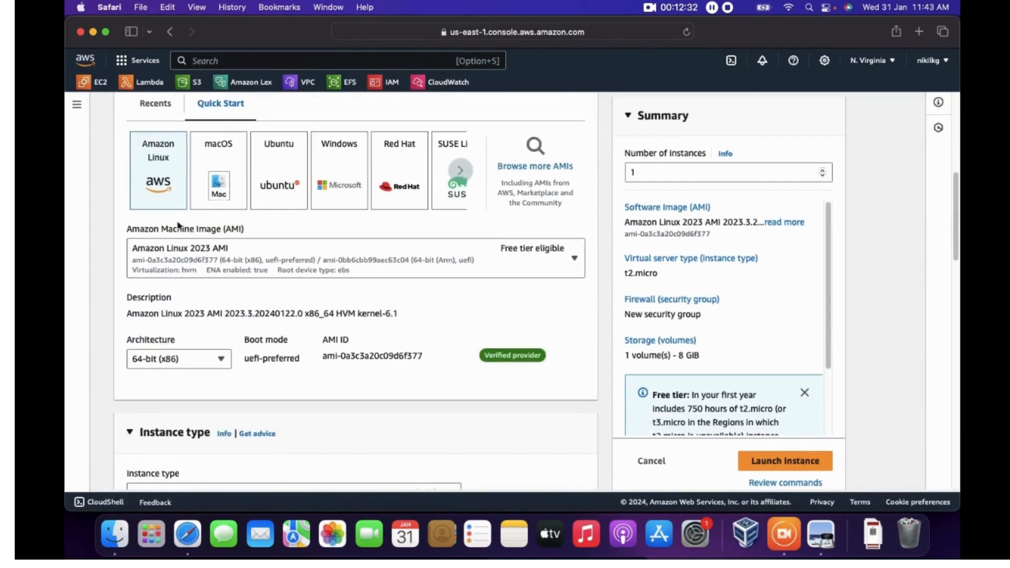
scroll(208, 335, "down", 2)
scroll(208, 335, "down", 10)
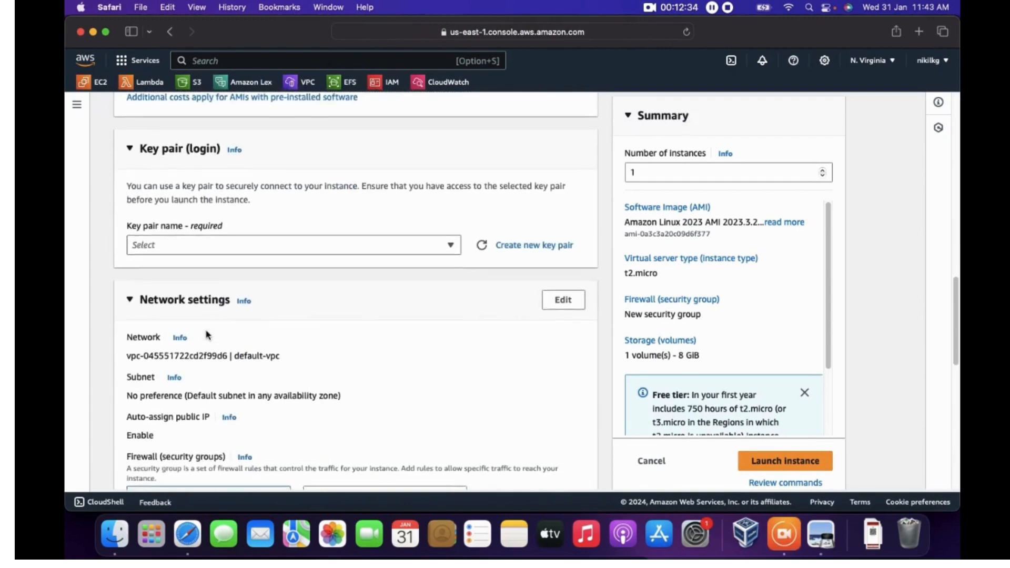
left_click(288, 240)
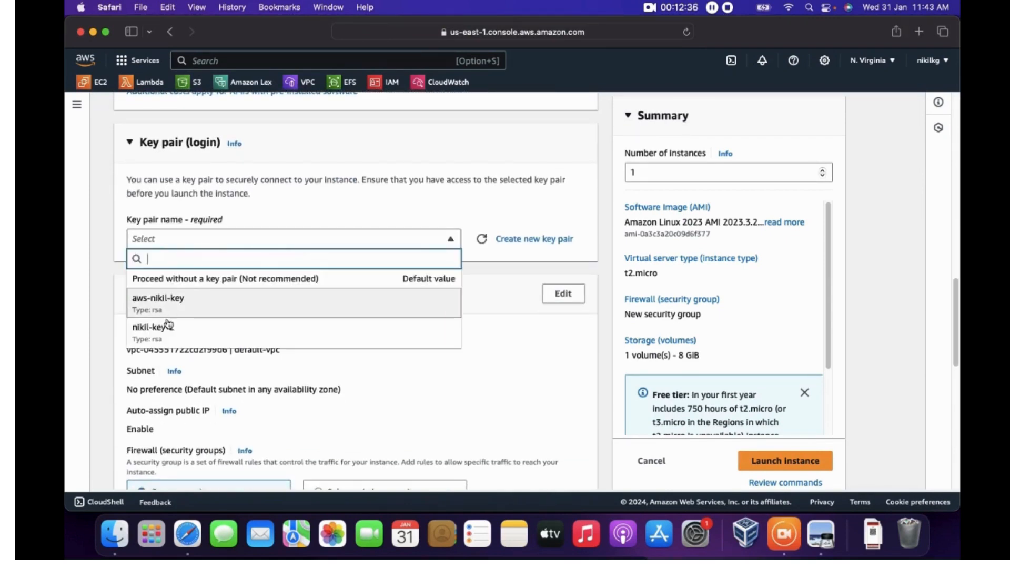
left_click(168, 330)
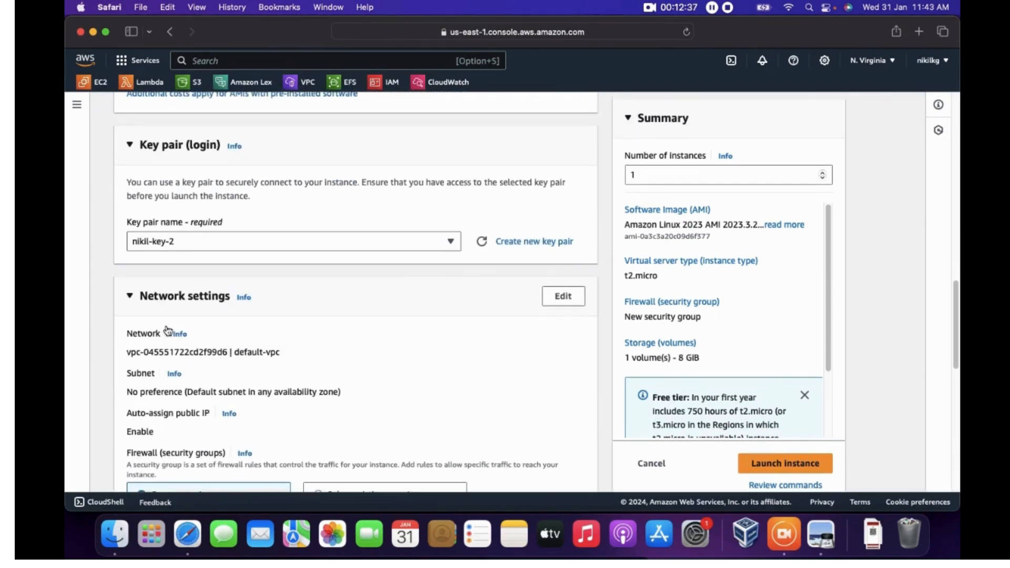
Edit the second instance's network settings and choose the default VPC's subnet in availability zone us-east-1b
left_click(566, 293)
scroll(362, 363, "down", 2)
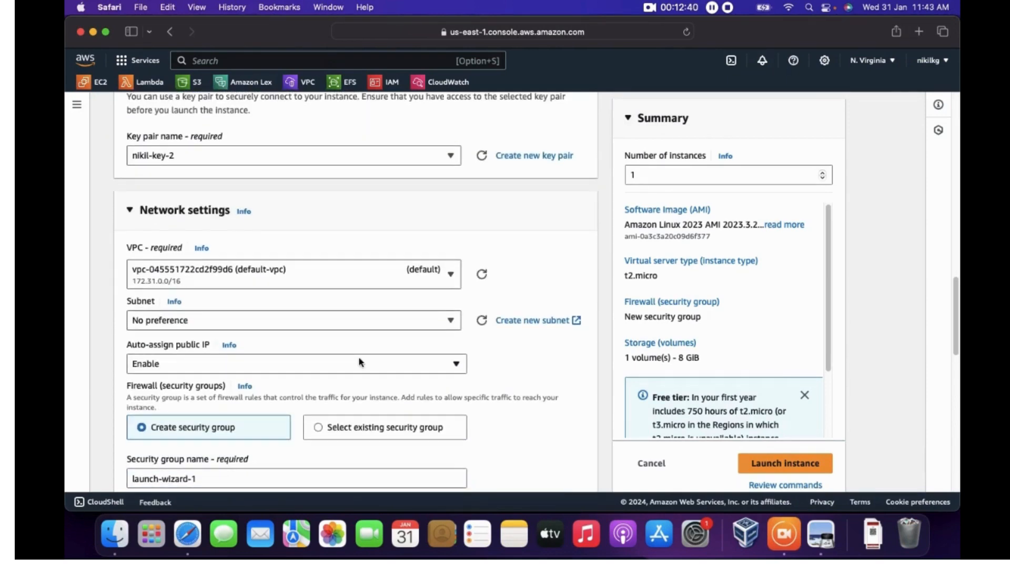
left_click(450, 322)
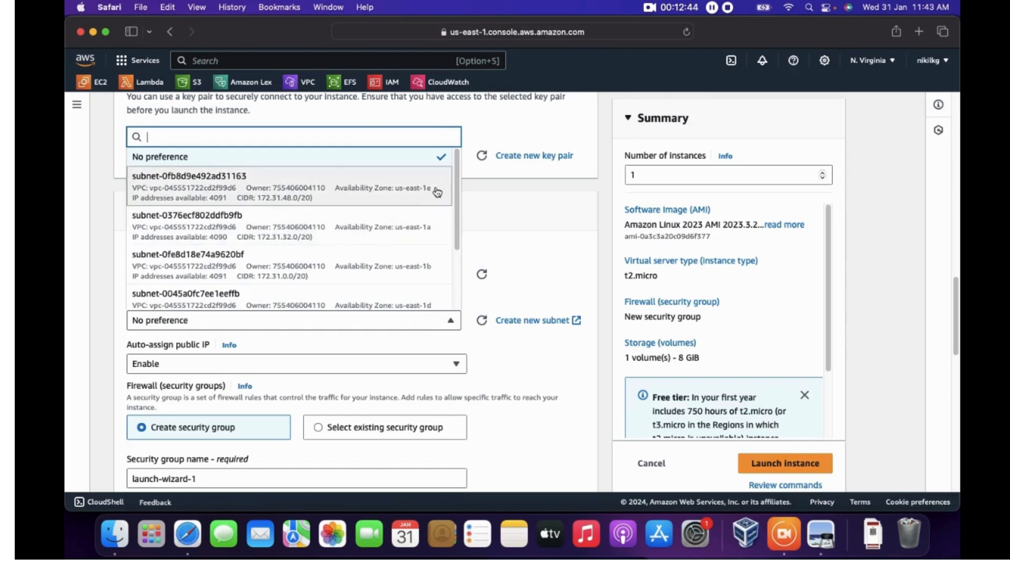
left_click(421, 274)
Assign the existing security group SSH-RDP-HTTP to the second instance instead of creating a new one
scroll(508, 352, "down", 5)
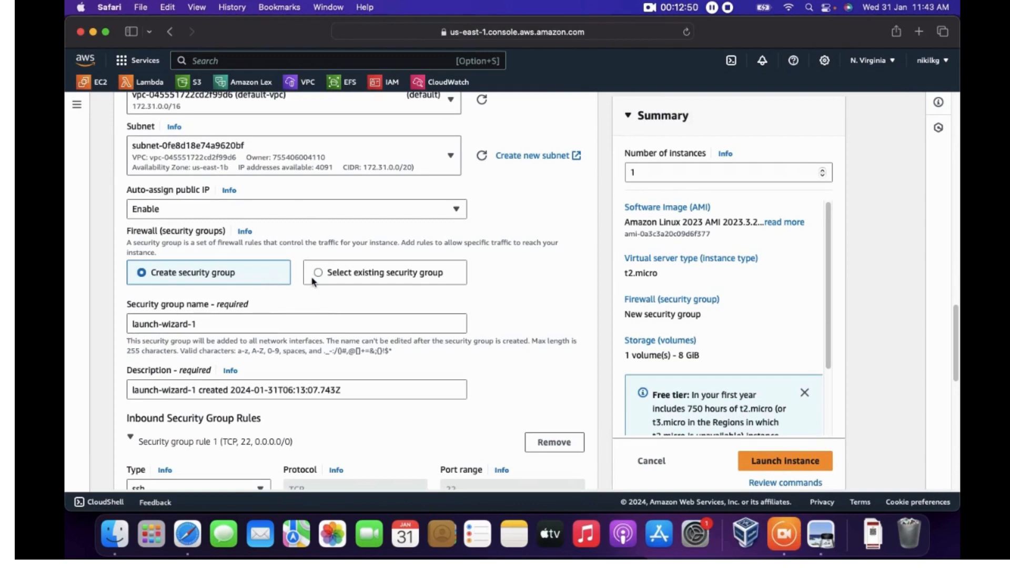
left_click(318, 278)
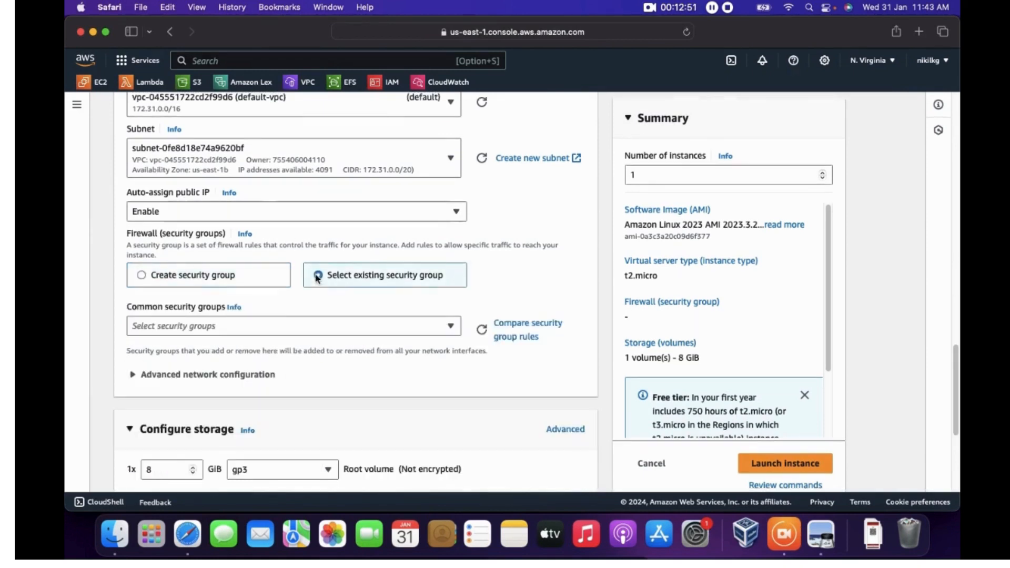
left_click(281, 321)
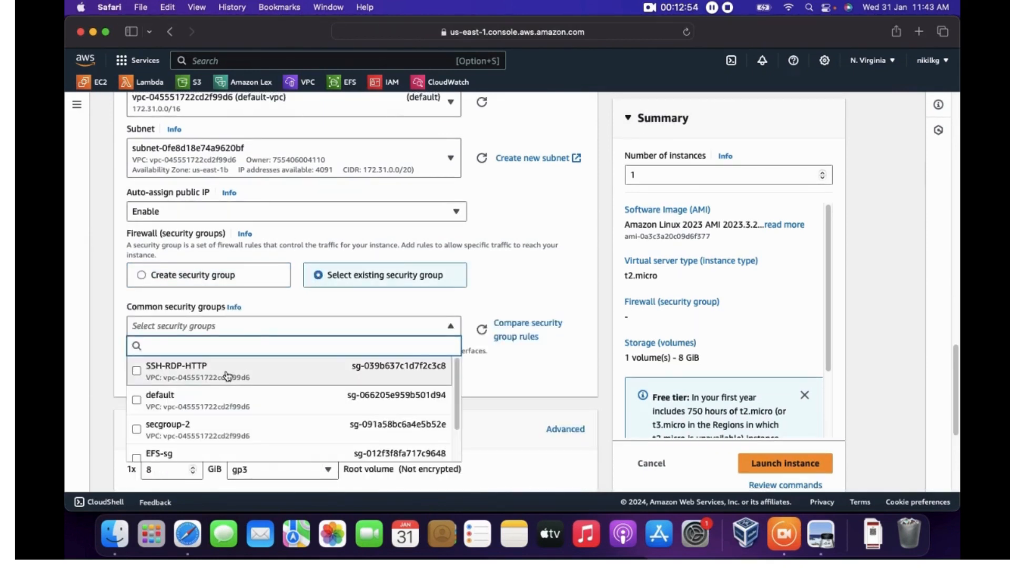
left_click(227, 375)
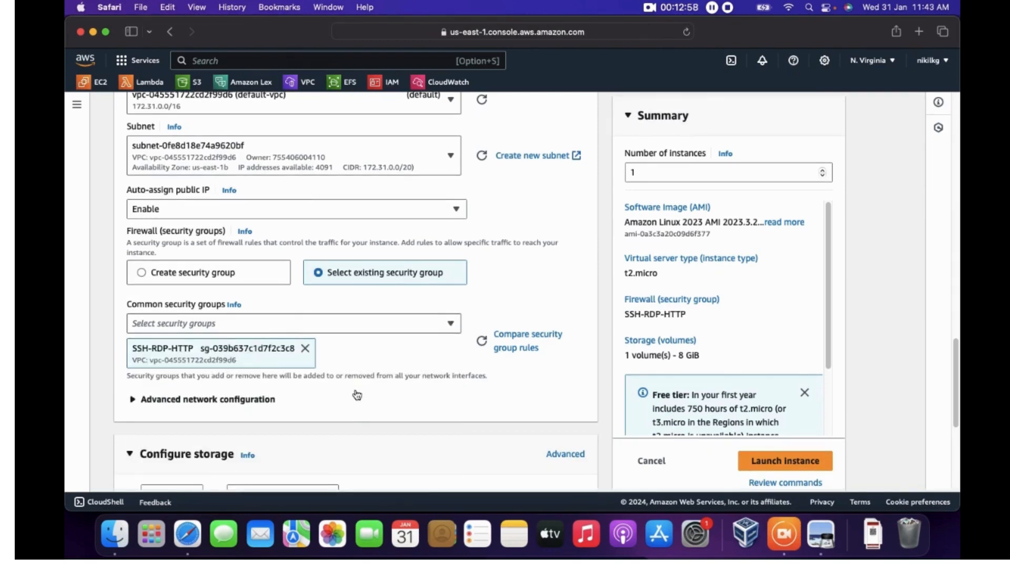
Review the second instance's storage settings in the advanced volume view and return to the simple view
scroll(357, 396, "down", 3)
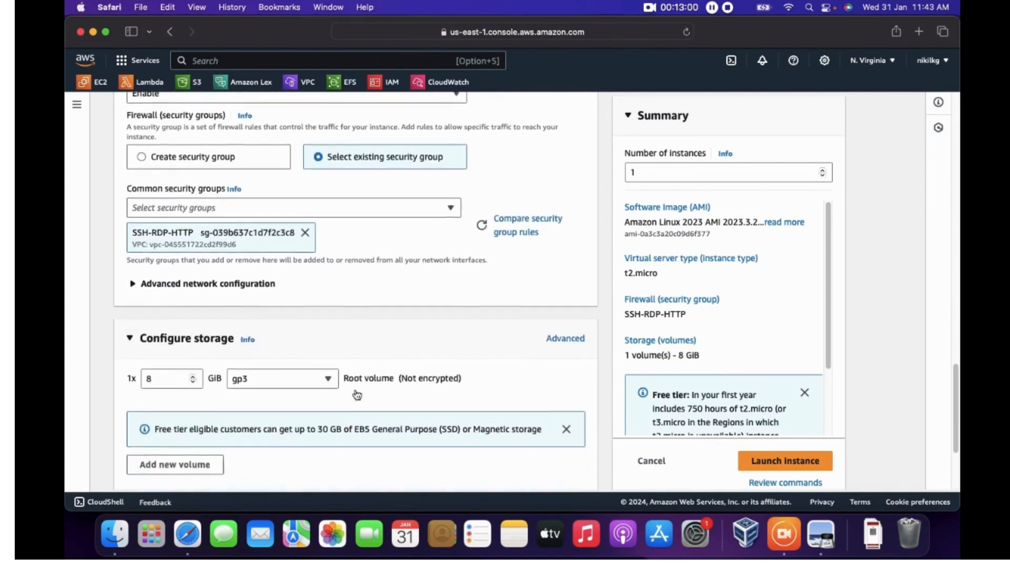
scroll(357, 395, "down", 2)
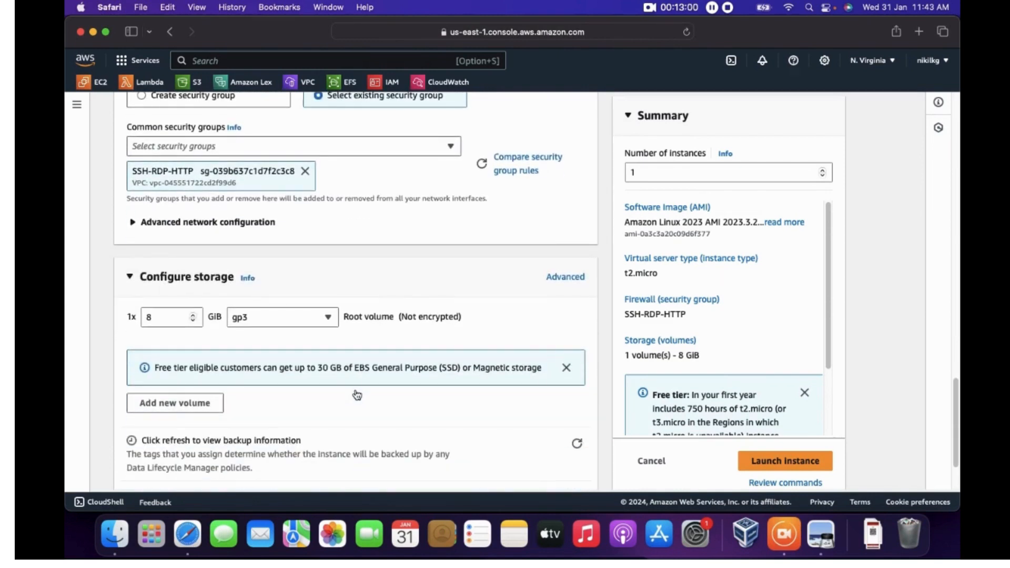
left_click(566, 278)
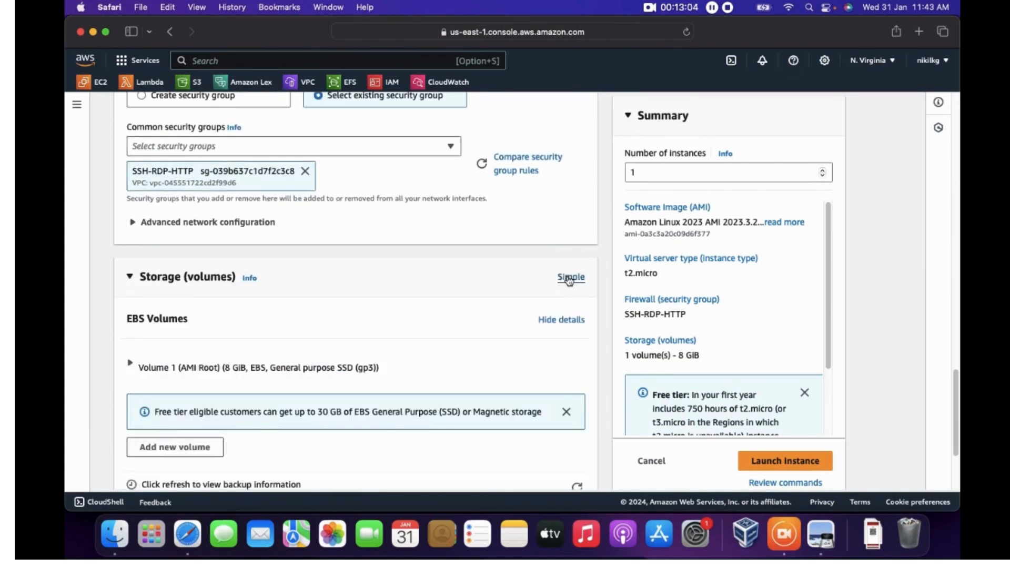
left_click(569, 278)
scroll(571, 368, "down", 2)
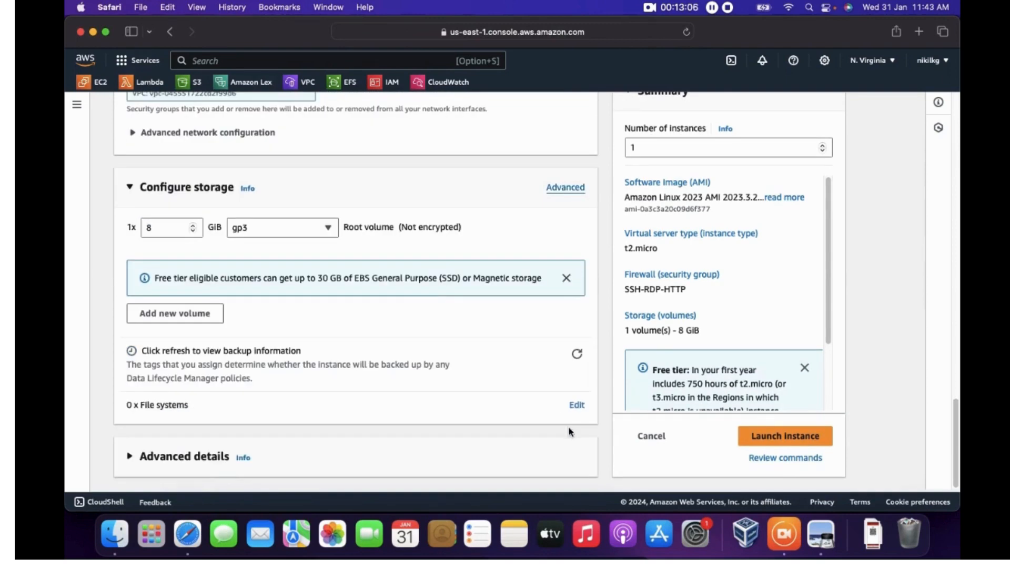
In the second instance's advanced details, begin the user data script with "#!/bin/bash" and "def install httpd git -y" on separate lines
left_click(171, 457)
scroll(169, 460, "down", 1)
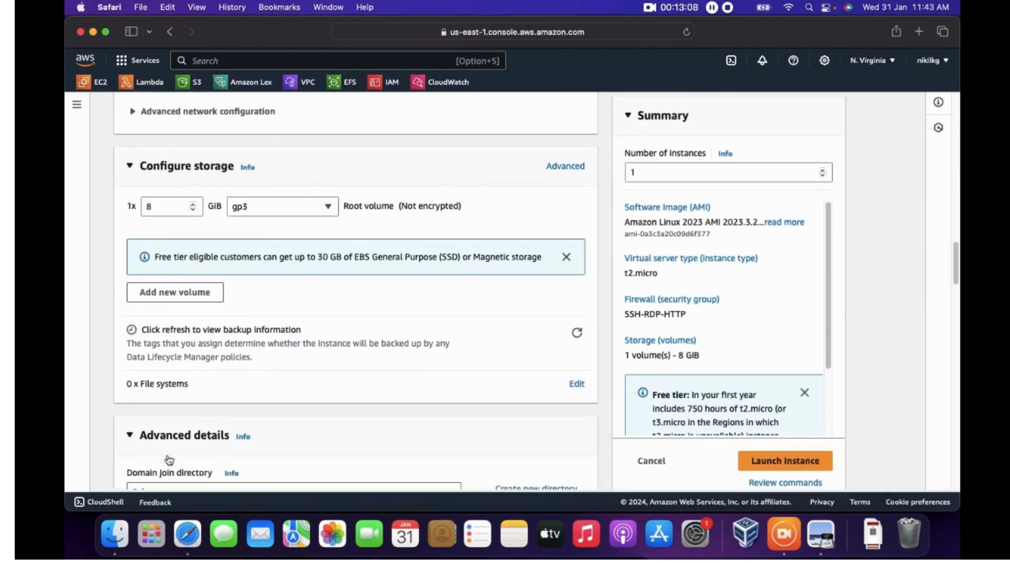
scroll(169, 460, "down", 20)
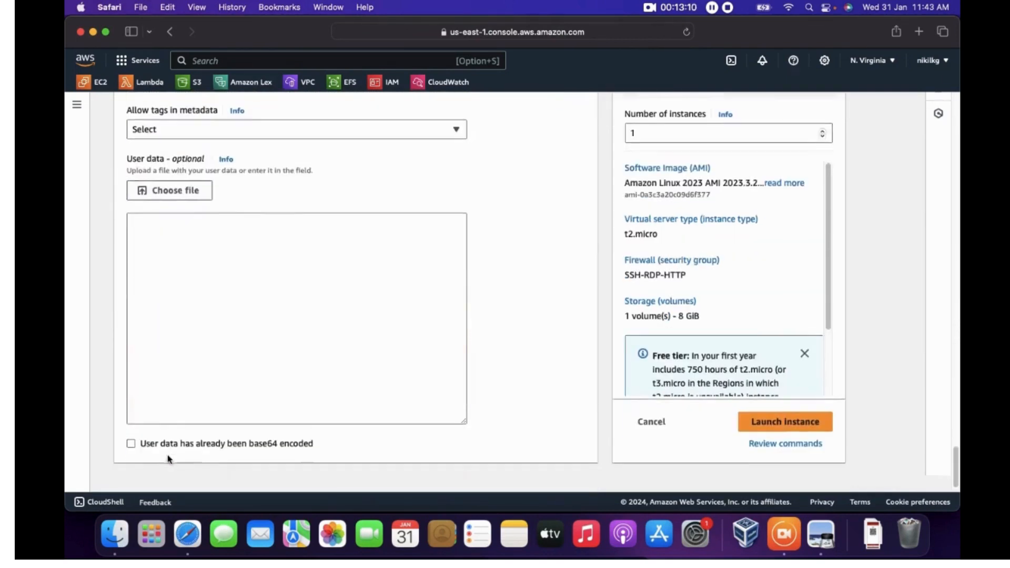
left_click(247, 275)
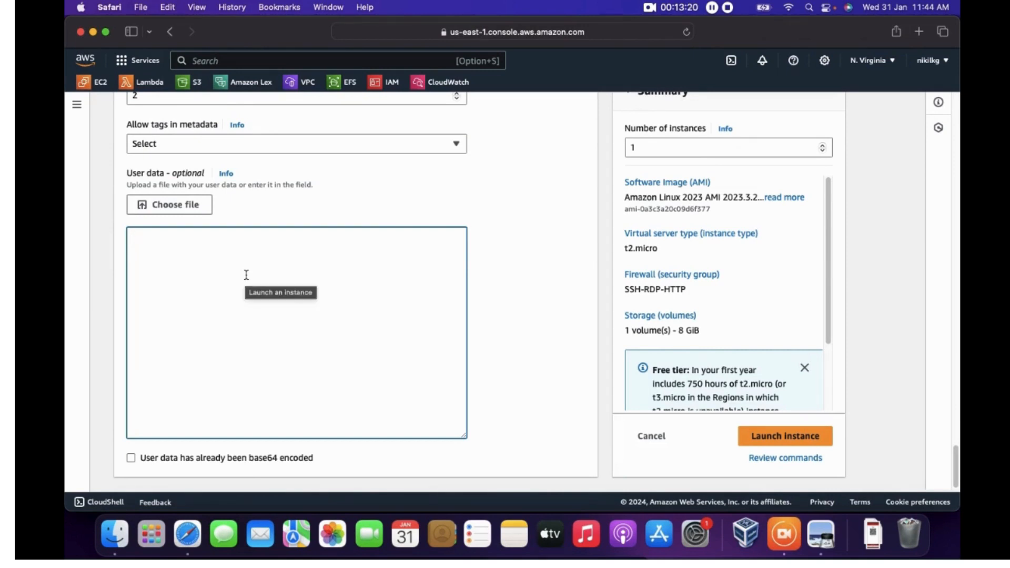
type("#")
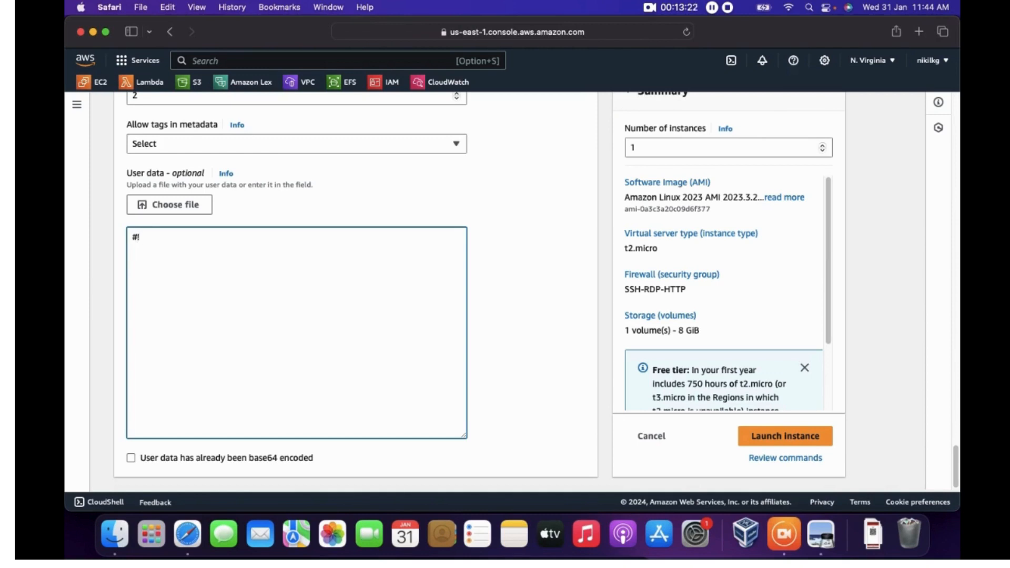
type("!/bin/bas")
type("h ")
type("def ins")
type("tall httpd")
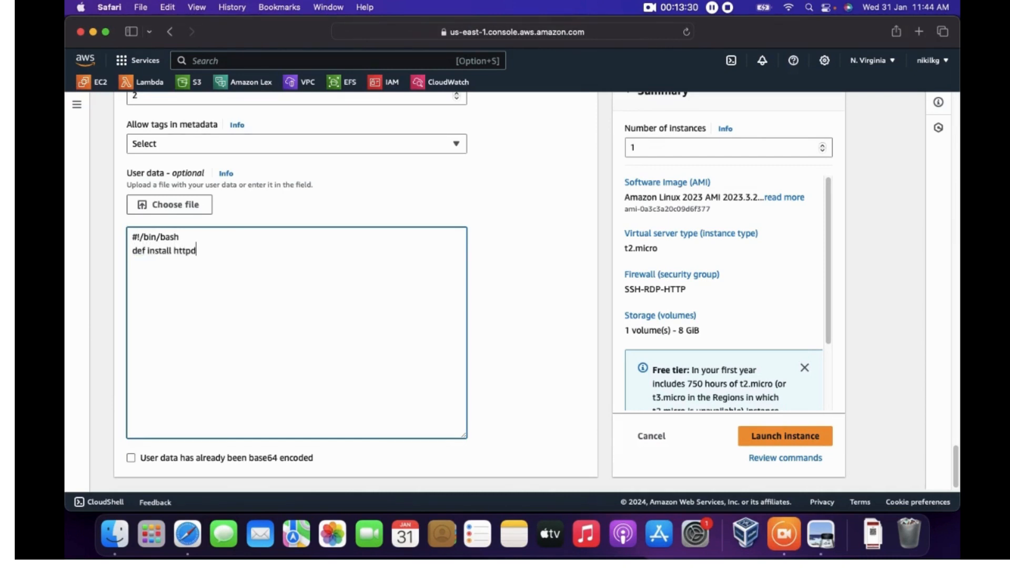
type(" git -y")
key("Return")
Add the lines "systemctl start httpd" and "systemctl enable httpd" to the user data script
type("syst")
type("emclt")
key("BackSpace")
key("BackSpace")
type("lt")
key("BackSpace")
key("BackSpace")
key("BackSpace")
type("t")
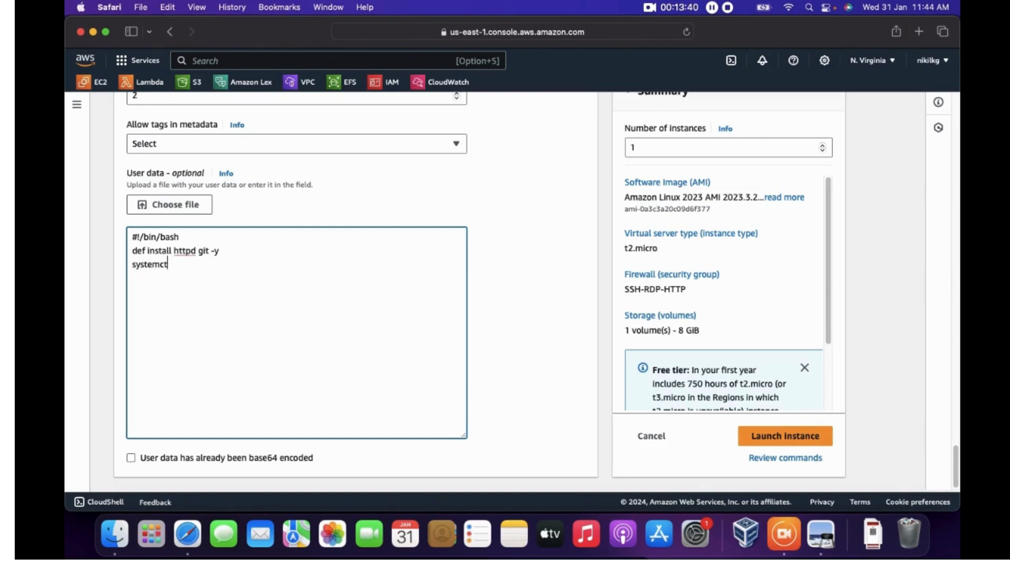
type("l start httpd")
key("Return")
type("systemctl ")
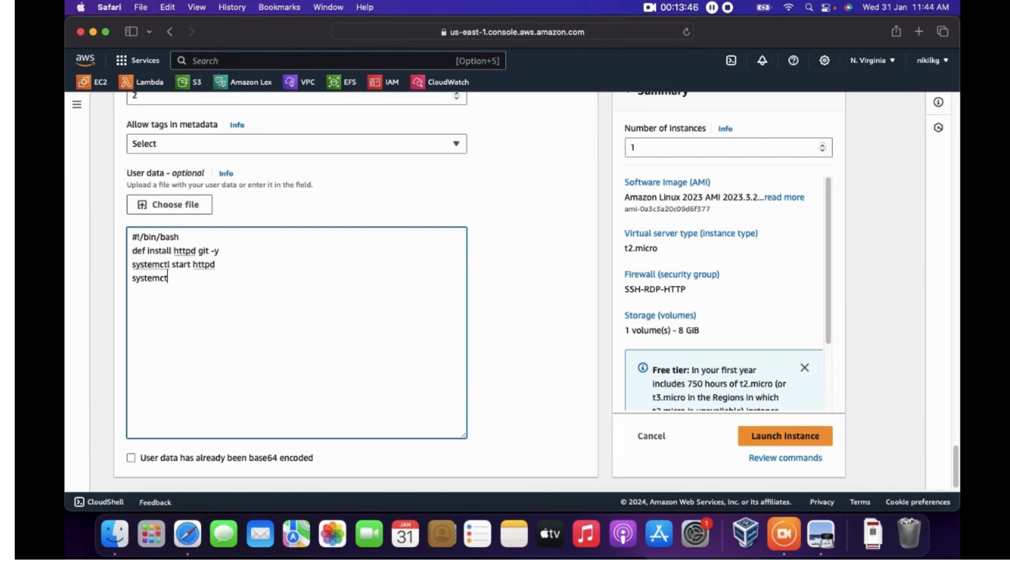
type("enable httpd")
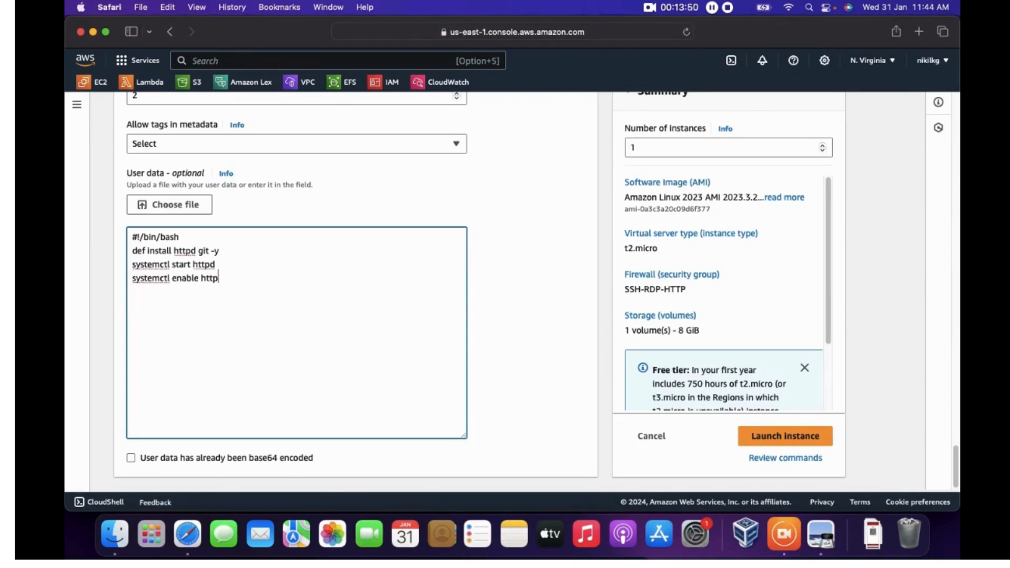
key("Return")
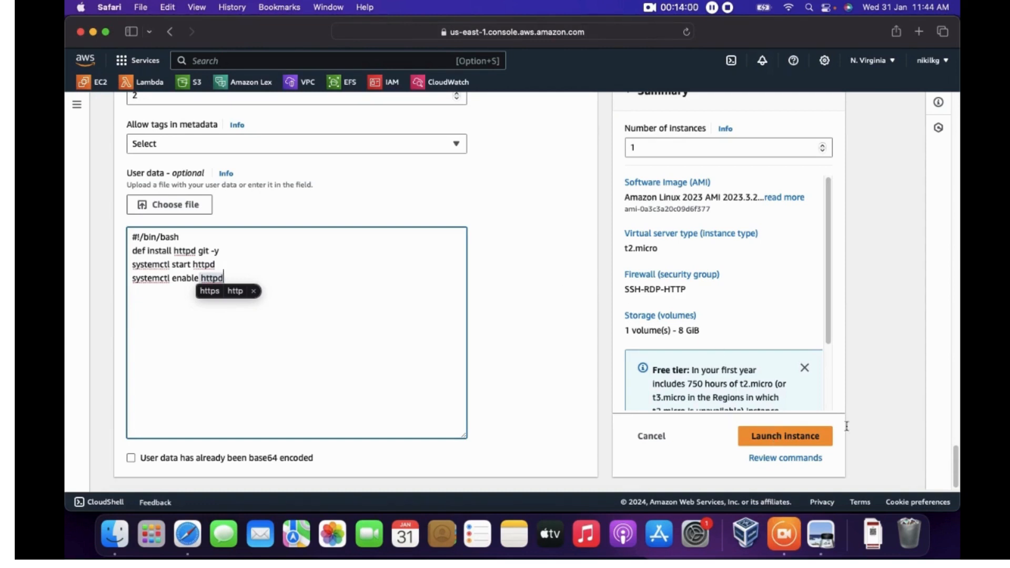
Launch the second instance and open the list of running EC2 instances
left_click(861, 434)
left_click(798, 444)
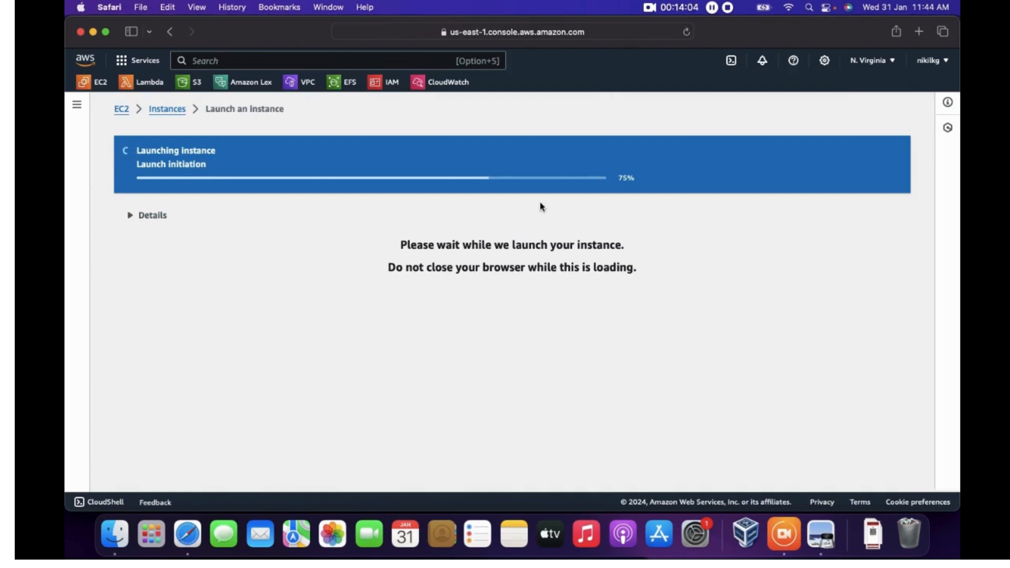
left_click(98, 83)
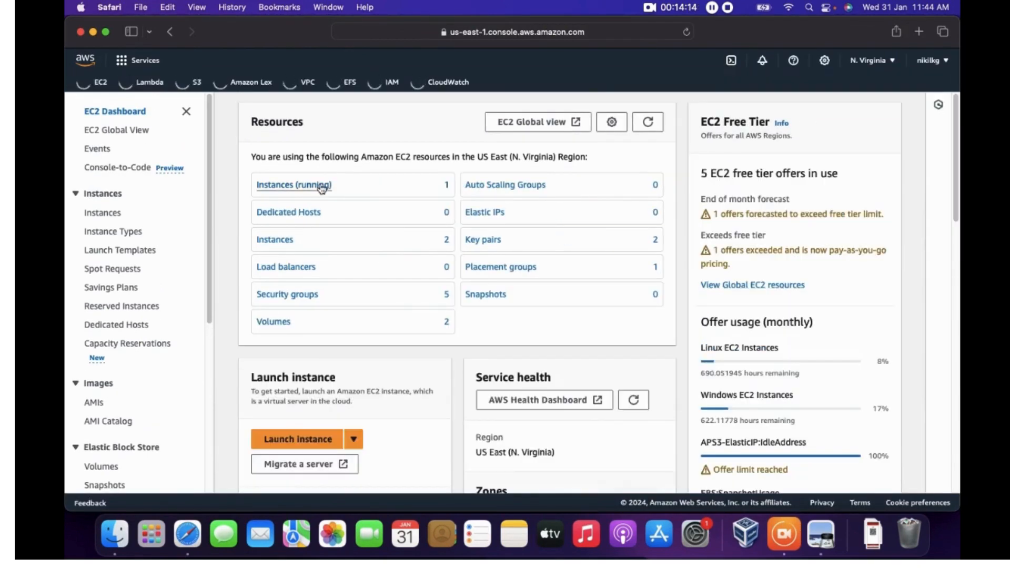
left_click(322, 188)
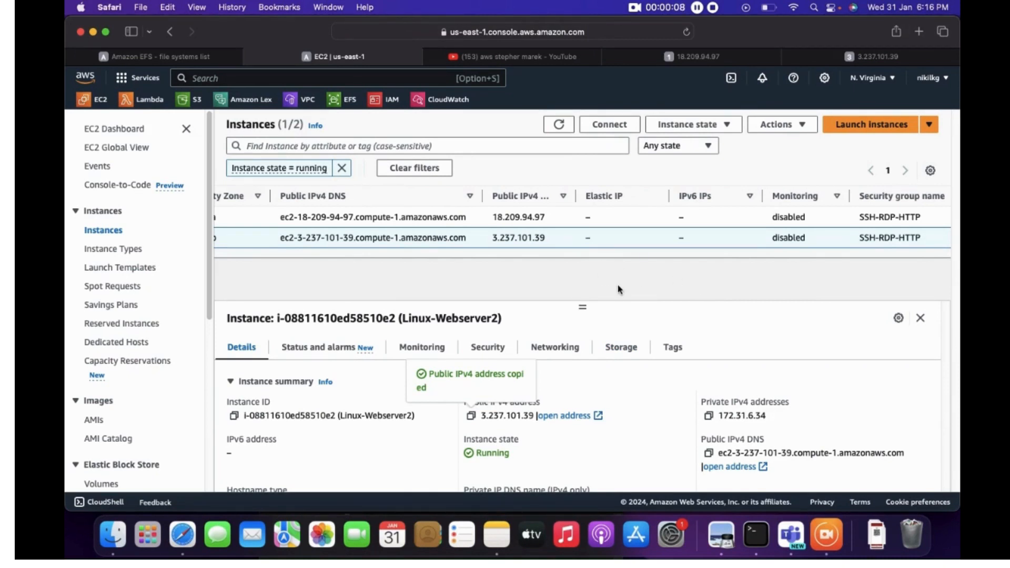
Check the web pages served by both Linux web servers in their browser tabs and return to the EC2 instances list
mouse_move(767, 252)
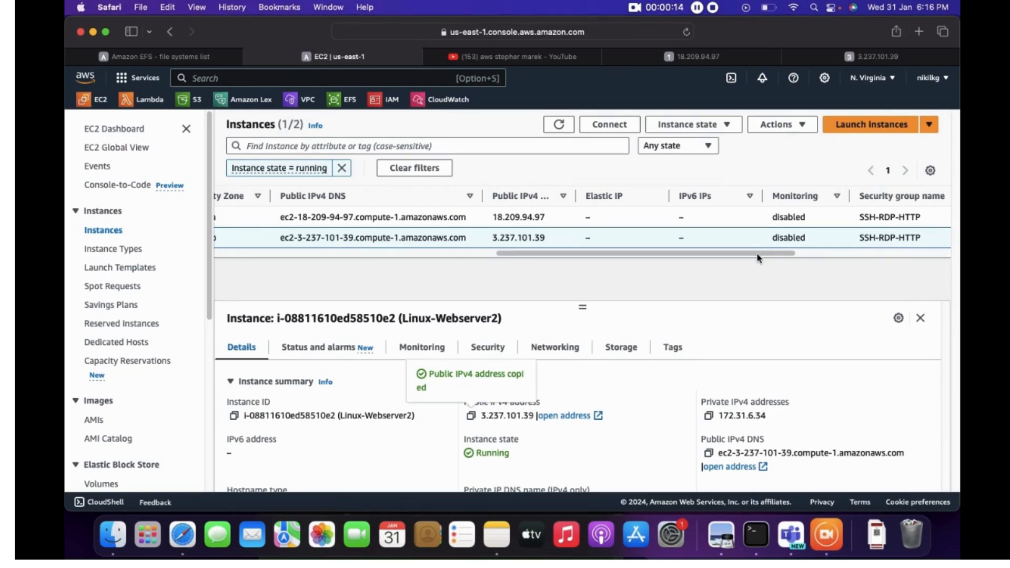
left_click(680, 57)
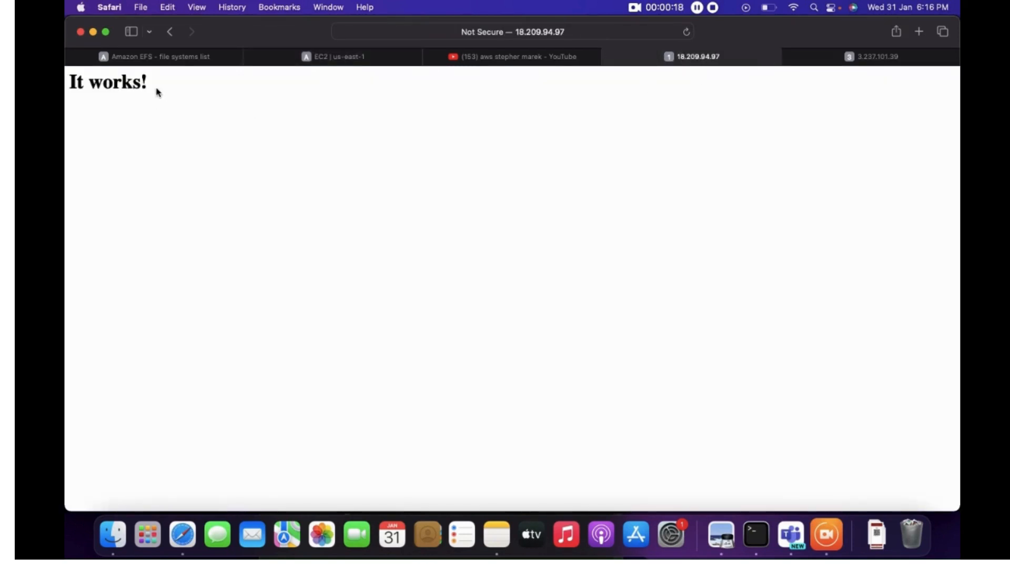
left_click_drag(158, 93, 69, 84)
left_click(816, 59)
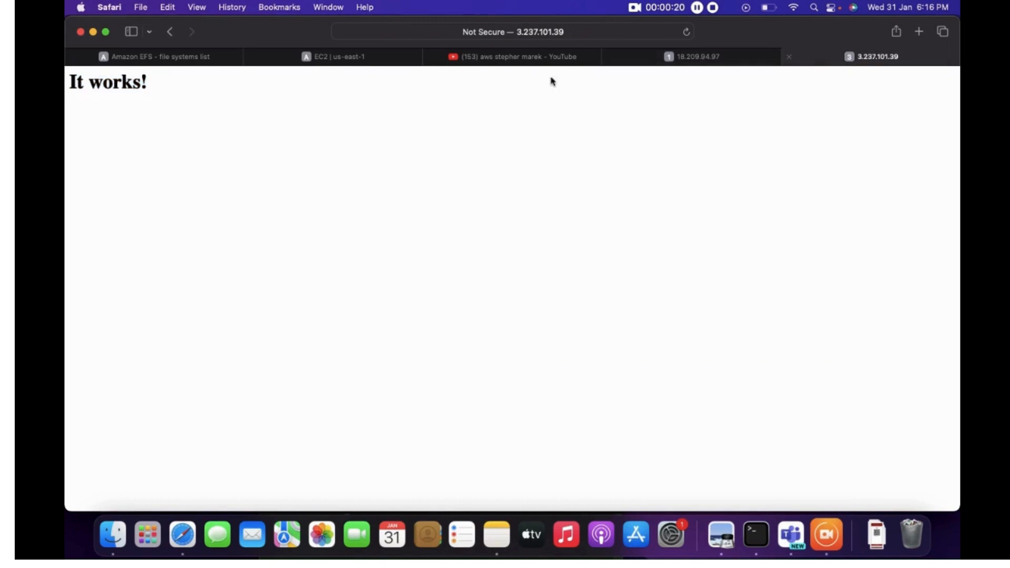
left_click_drag(158, 85, 70, 82)
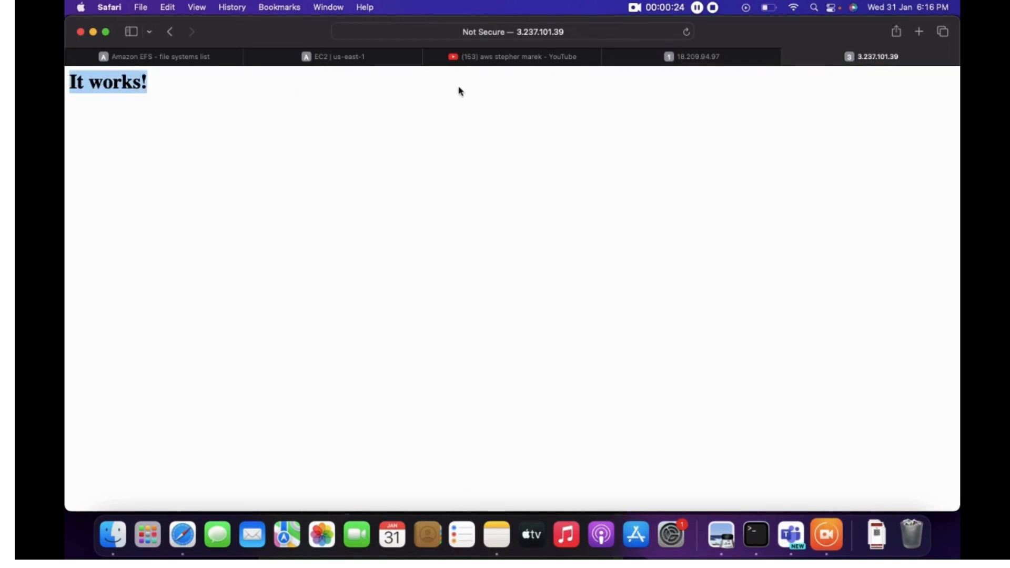
left_click(352, 62)
Switch to Preview, examine the EFS-Lab.jpg diagram in full screen and return to Safari
left_click(722, 534)
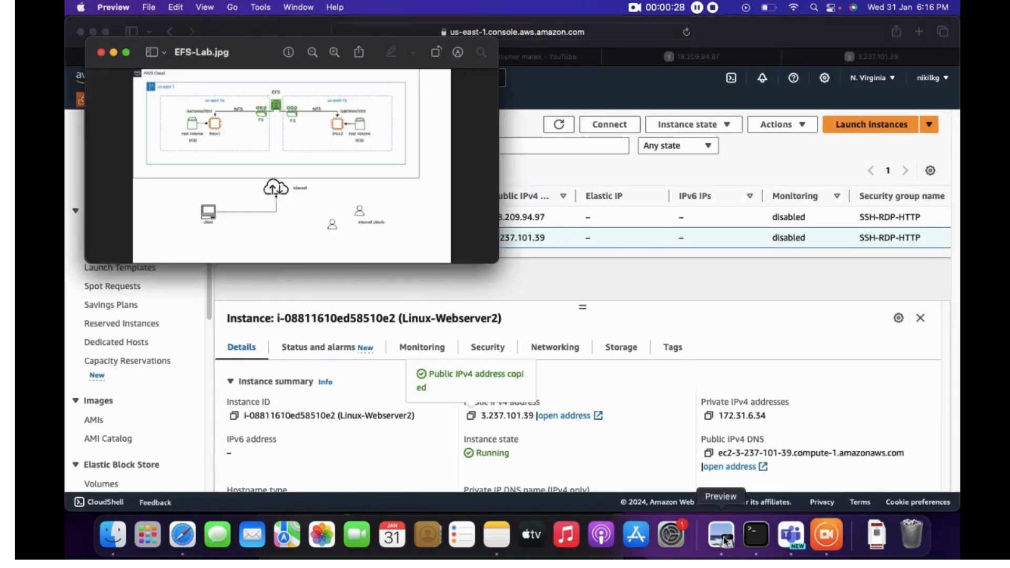
left_click(126, 53)
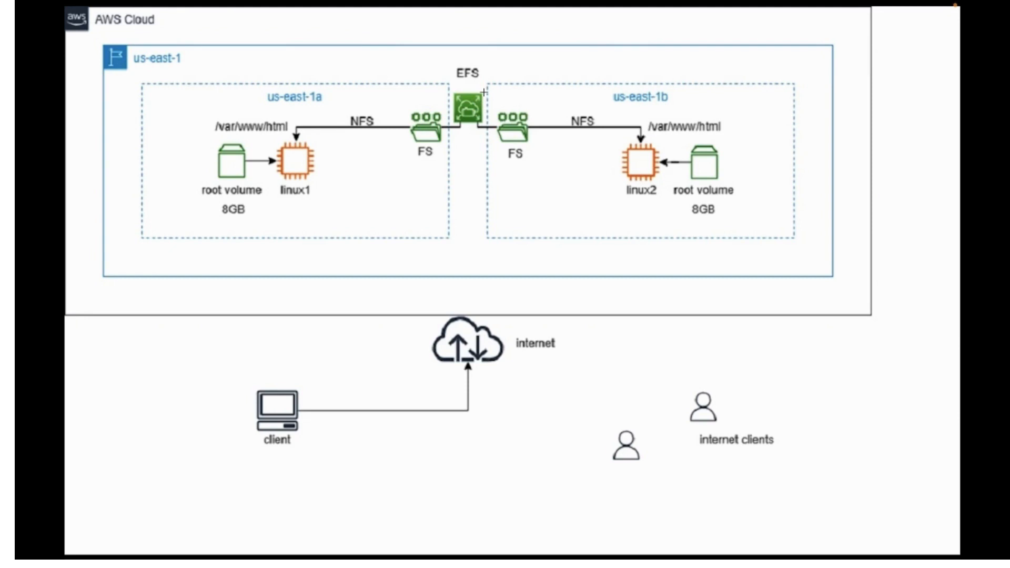
key("Escape")
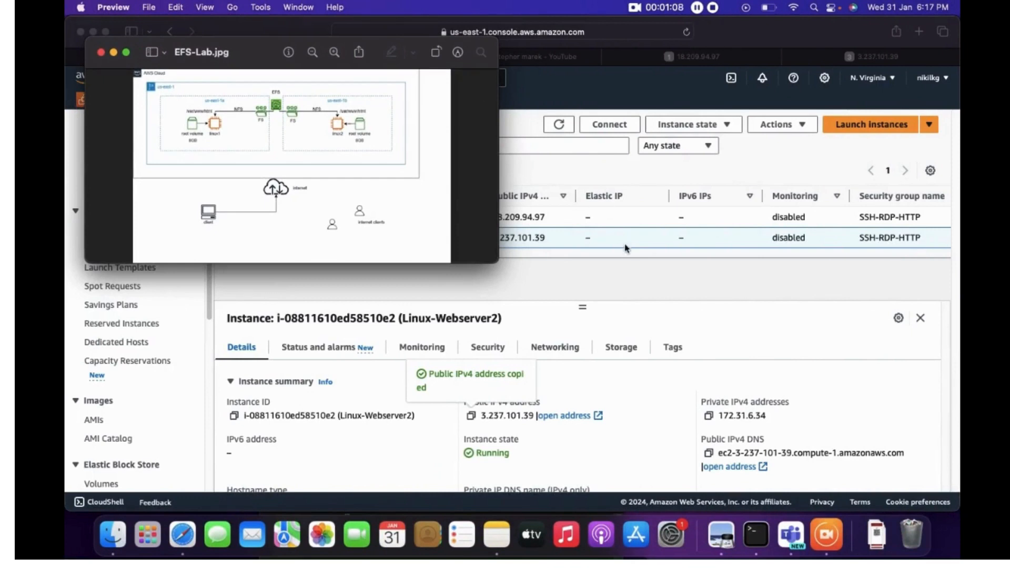
left_click(631, 284)
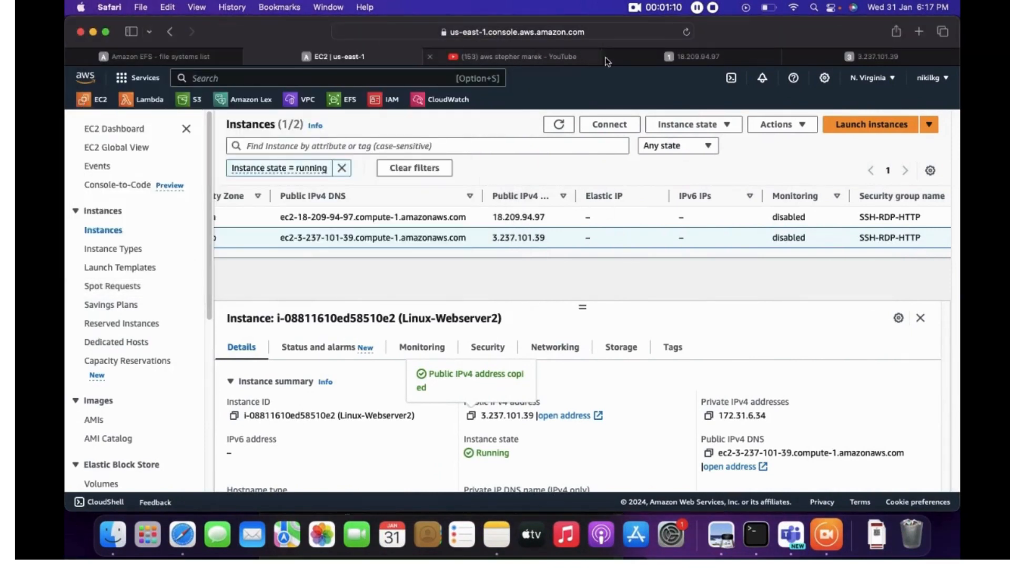
Start creating a file system on the Amazon EFS page and name it demo-efs-webdata
left_click(207, 53)
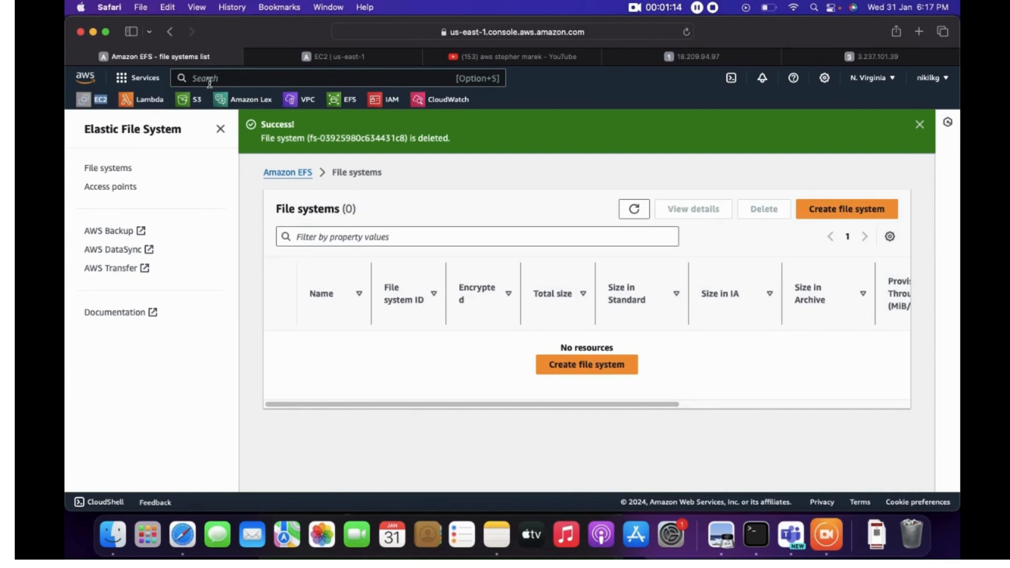
left_click(210, 77)
left_click(623, 366)
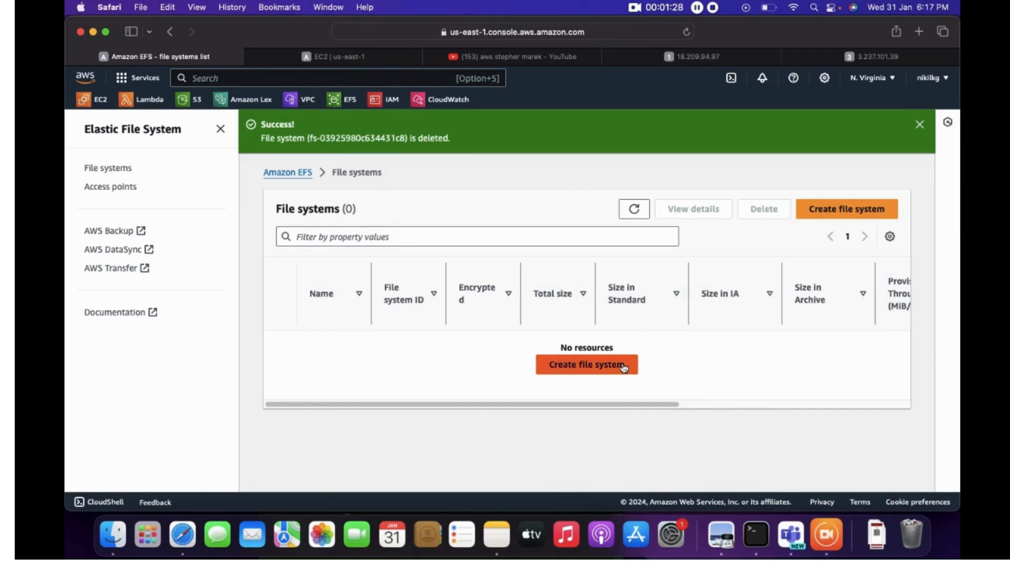
left_click(425, 285)
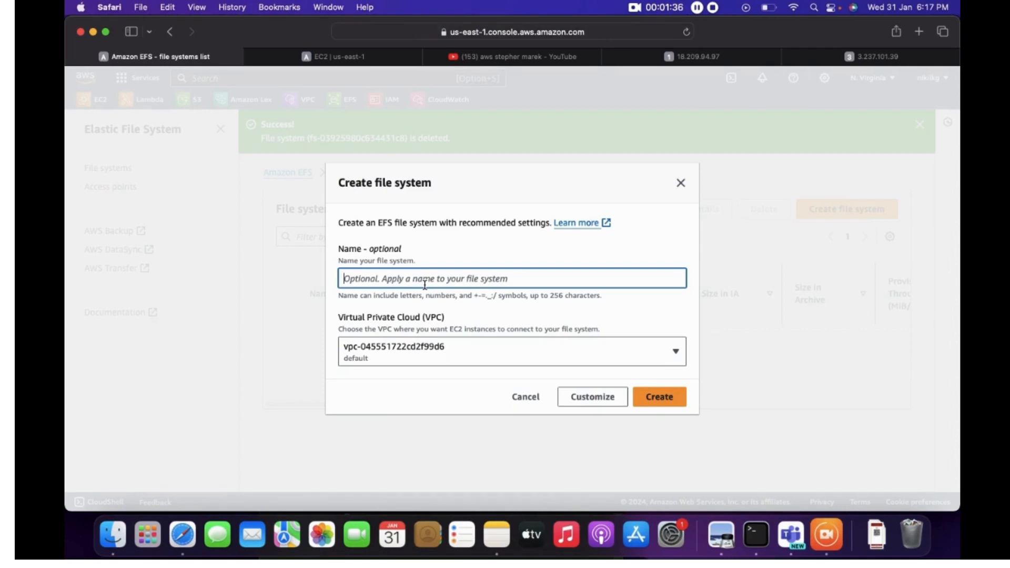
type("demo-eft")
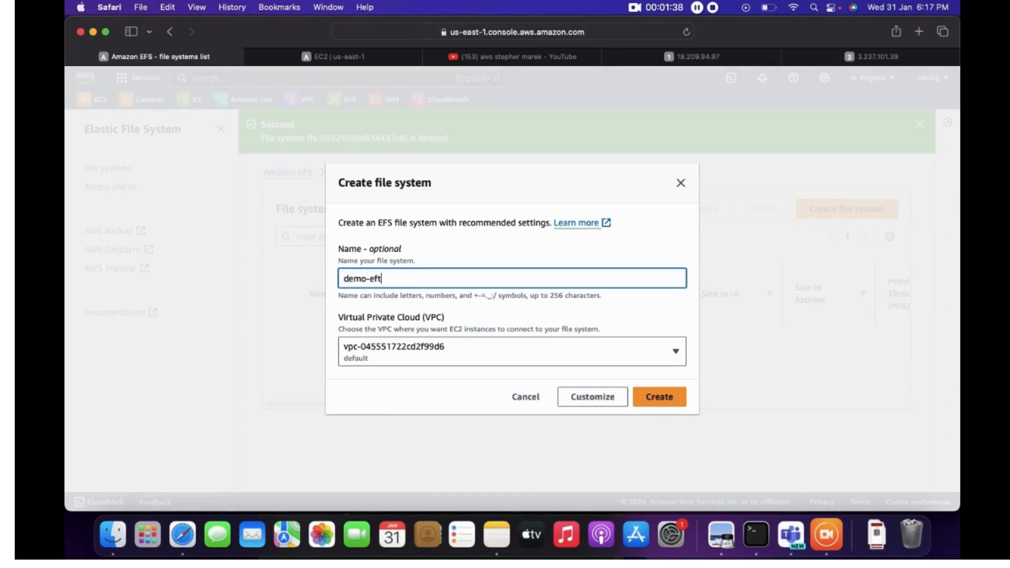
key("BackSpace")
type("s-webdata")
Keep the default VPC, create the file system and refresh the file systems list
left_click_drag(427, 280, 317, 282)
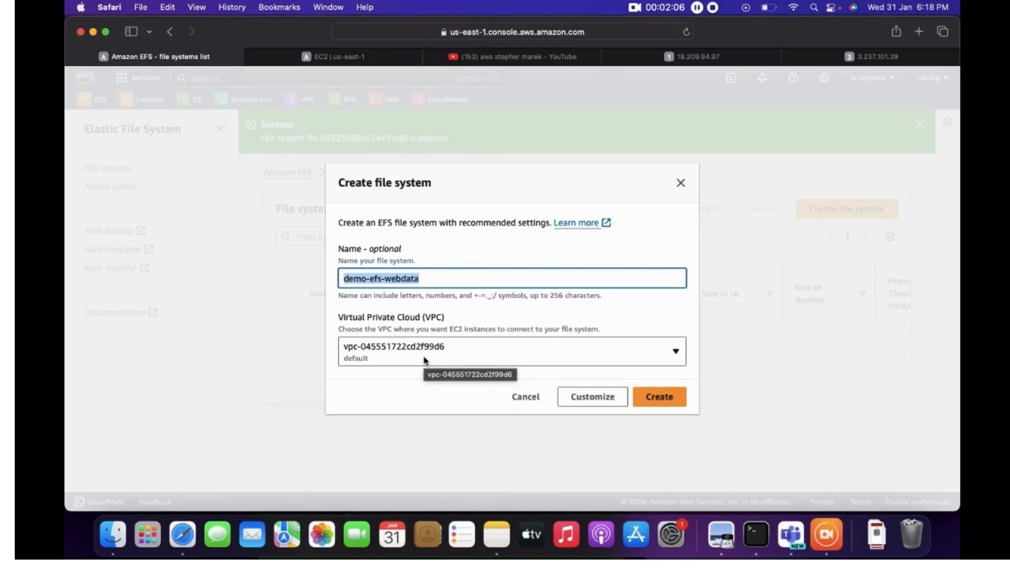
left_click(471, 346)
left_click(471, 346)
left_click(660, 398)
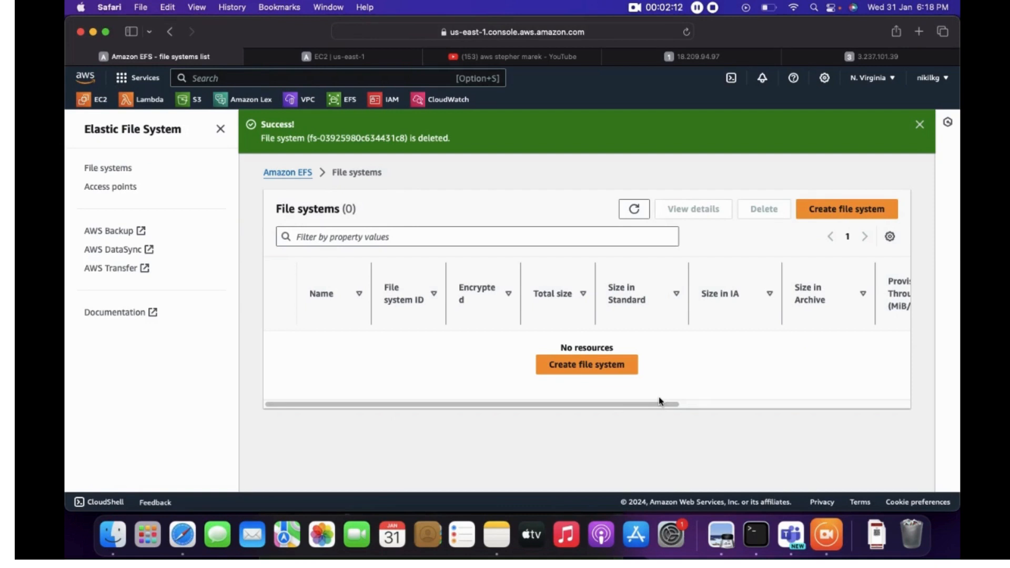
left_click(637, 210)
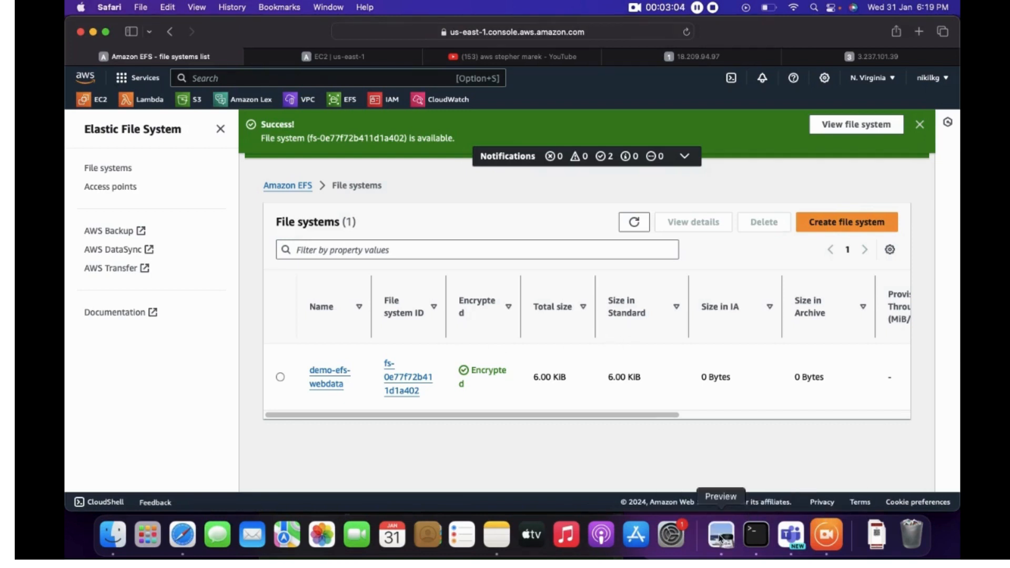
Switch to Preview, review the EFS architecture diagram in full screen and return to Safari
left_click(722, 534)
left_click(127, 52)
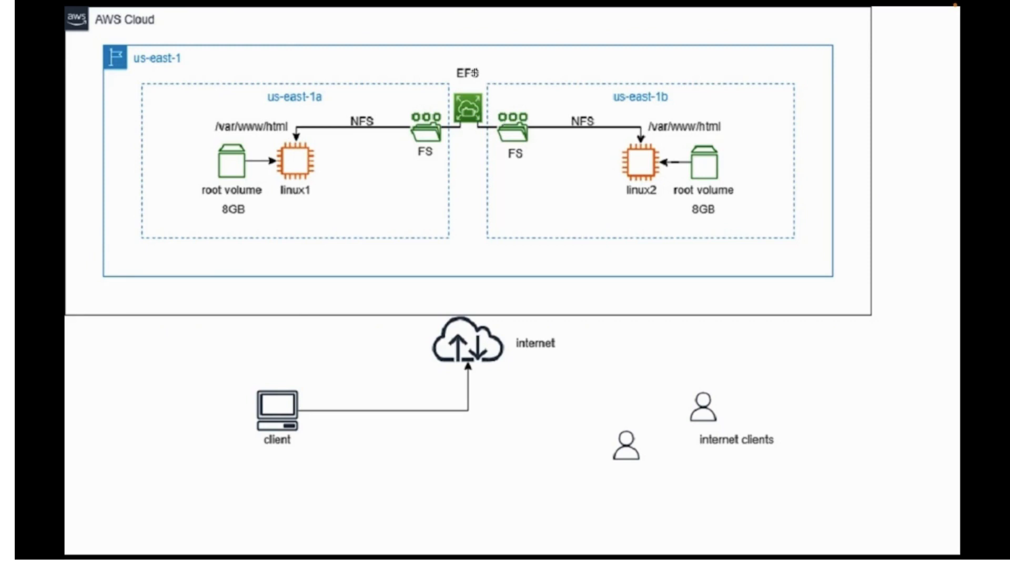
key("Escape")
left_click(251, 335)
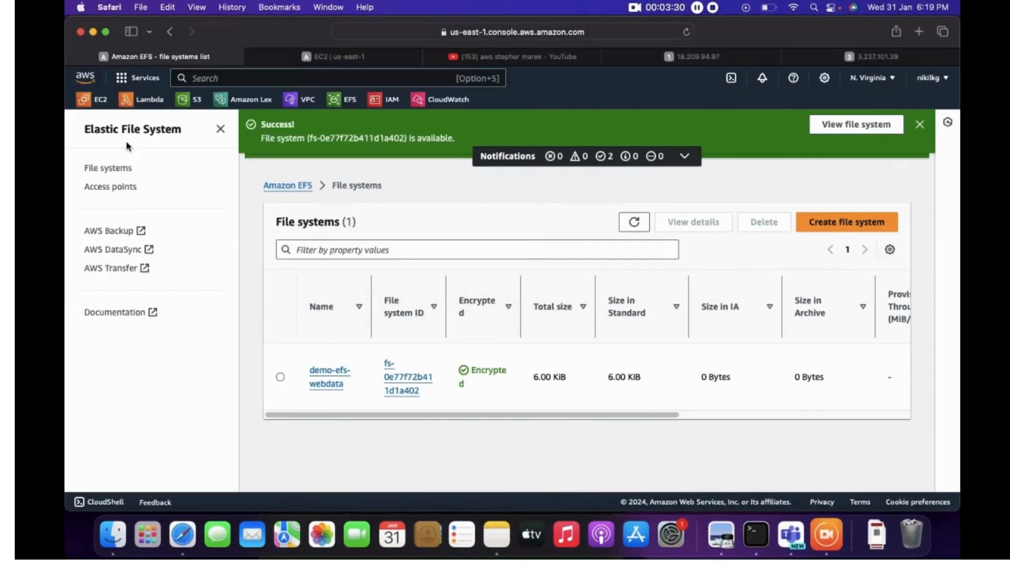
Go to the EC2 Security Groups page and start creating a security group
left_click(104, 104)
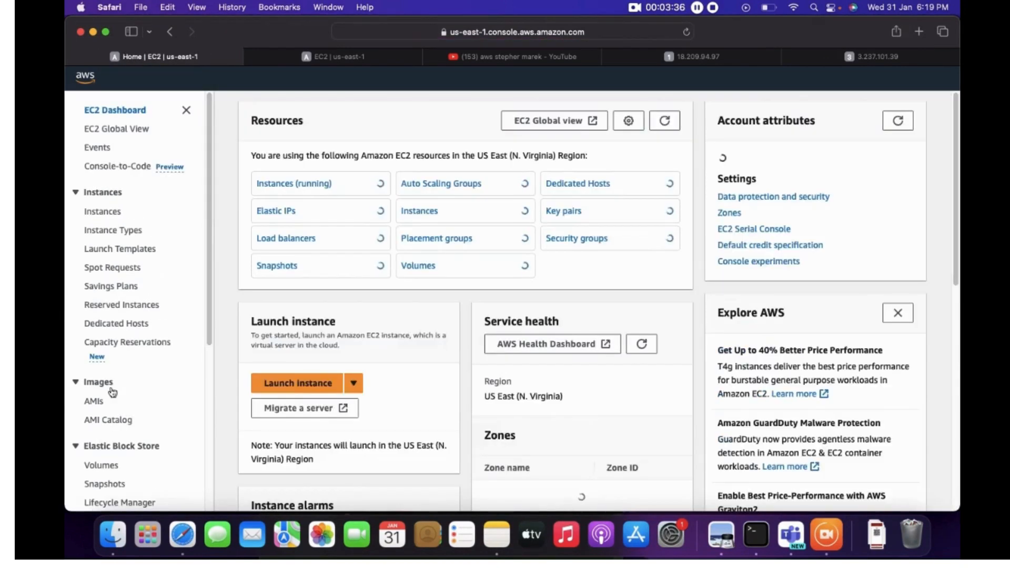
scroll(107, 424, "down", 3)
scroll(108, 424, "down", 2)
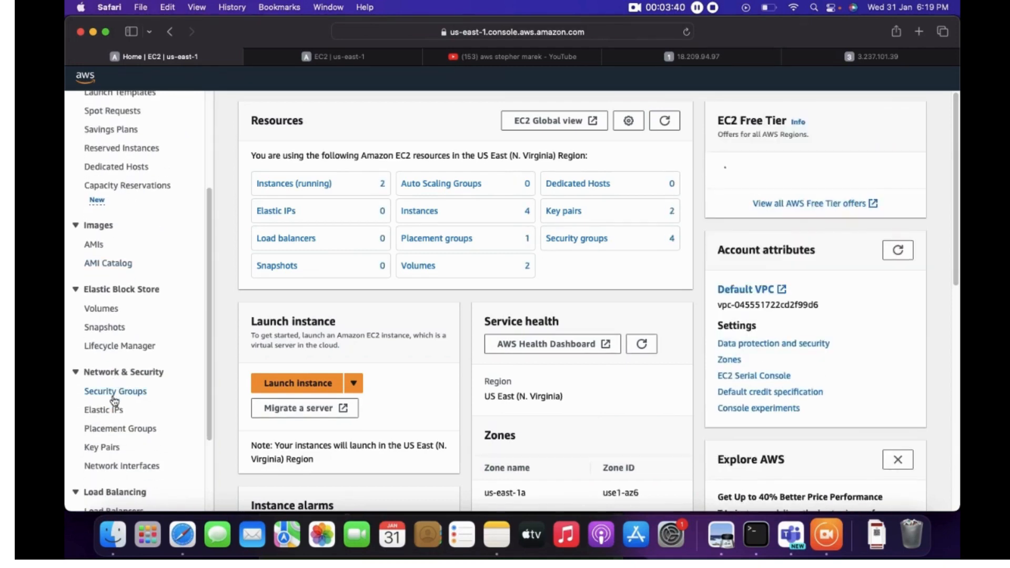
left_click(115, 392)
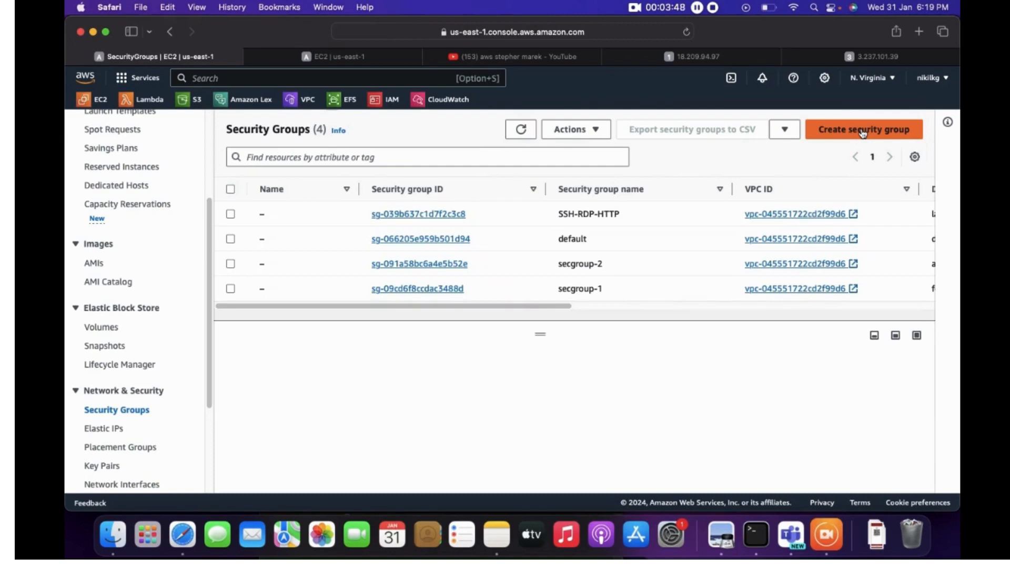
left_click(863, 133)
scroll(274, 264, "down", 8)
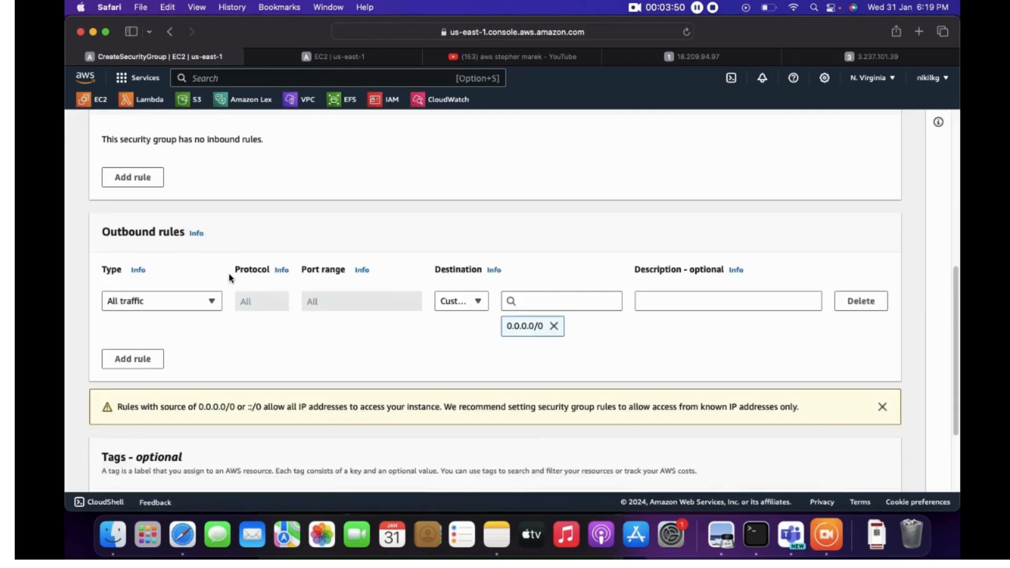
scroll(267, 237, "up", 8)
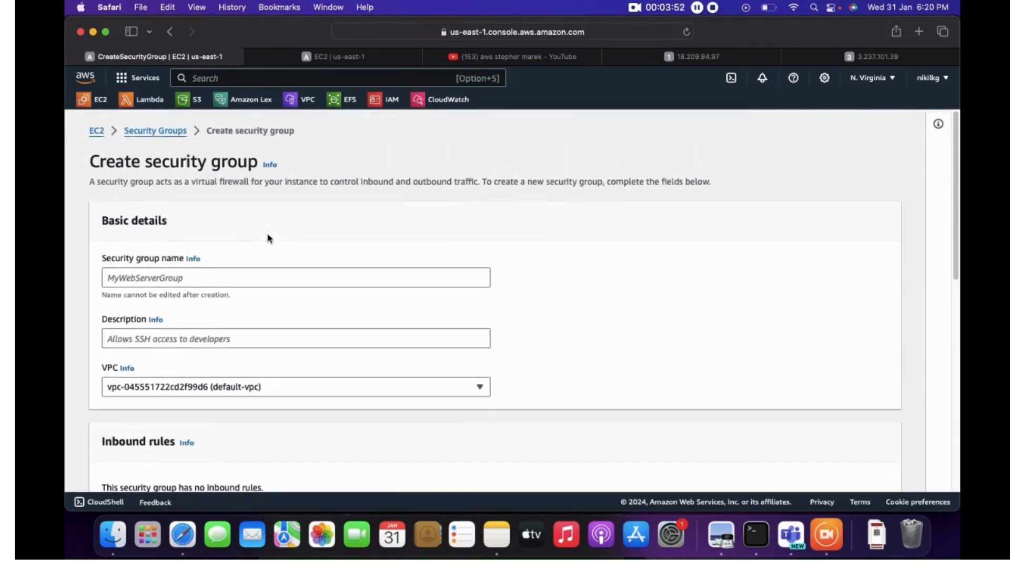
Name the security group efs-sg and describe it as "this is for efs and nfsport is opened"
left_click(255, 276)
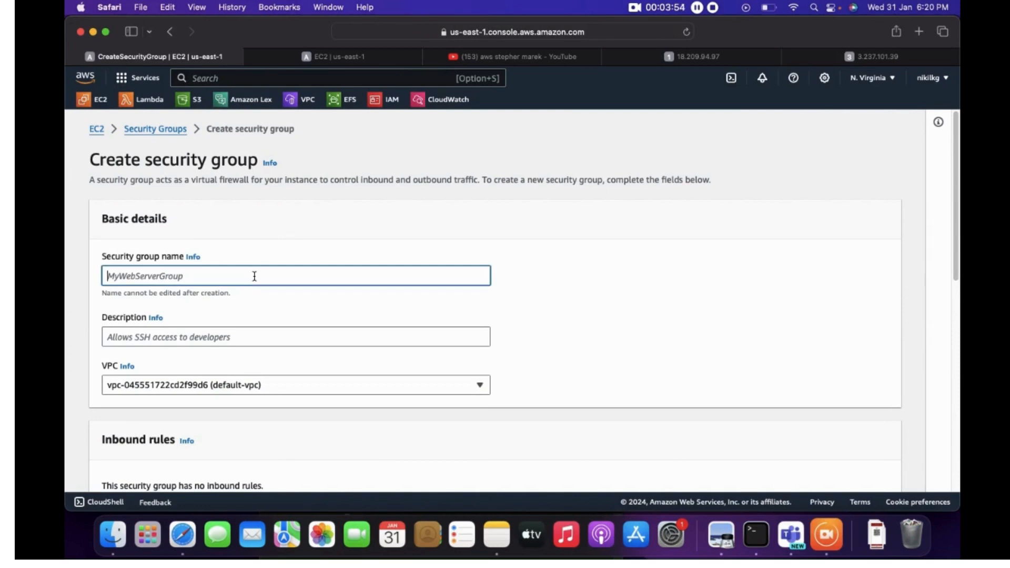
type("efs-sg")
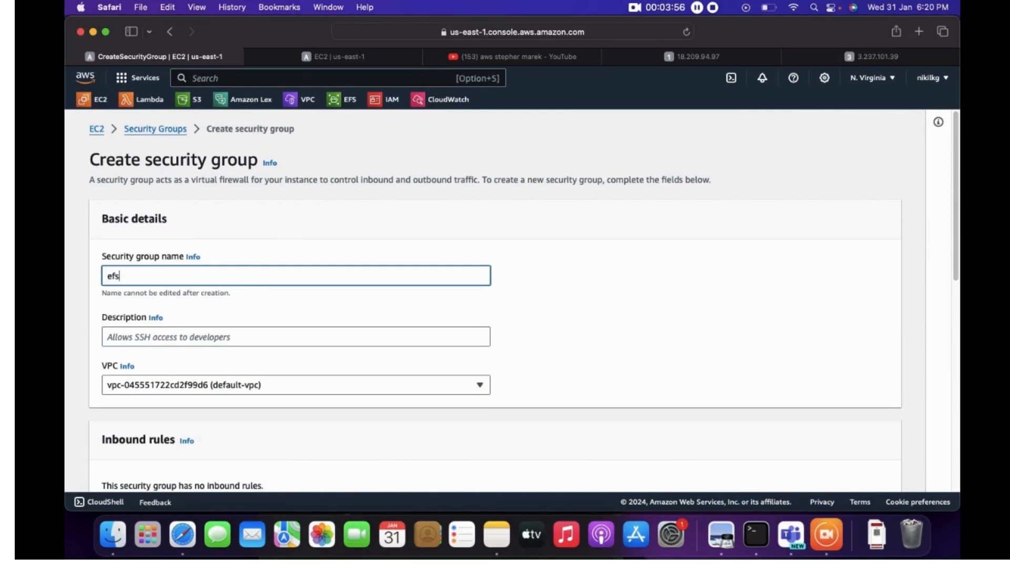
left_click(221, 338)
type("this ")
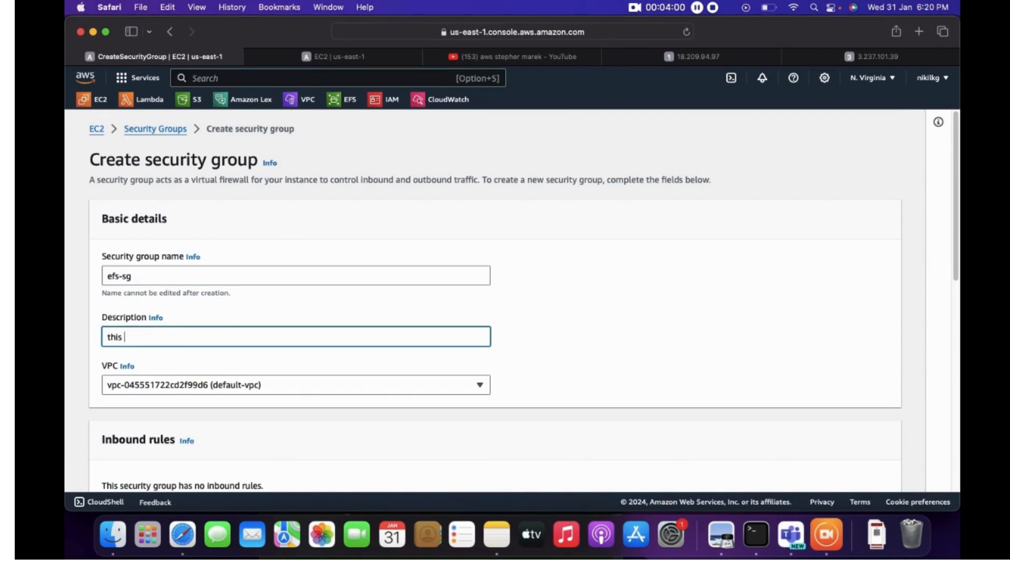
type("is for efs and nfsport is")
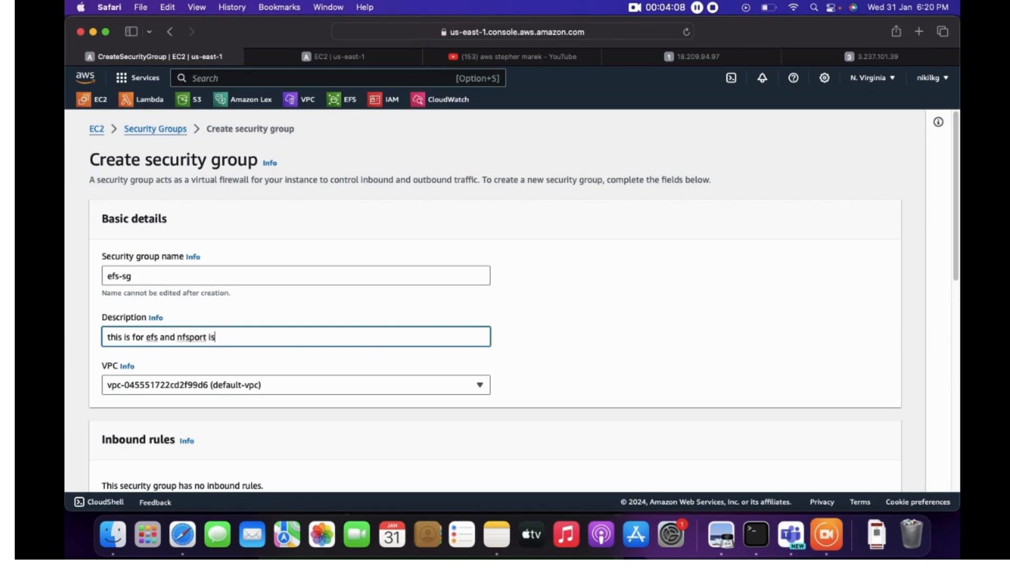
type(" o opened")
Add an inbound rule of type NFS with source 0.0.0.0/0
scroll(308, 395, "down", 5)
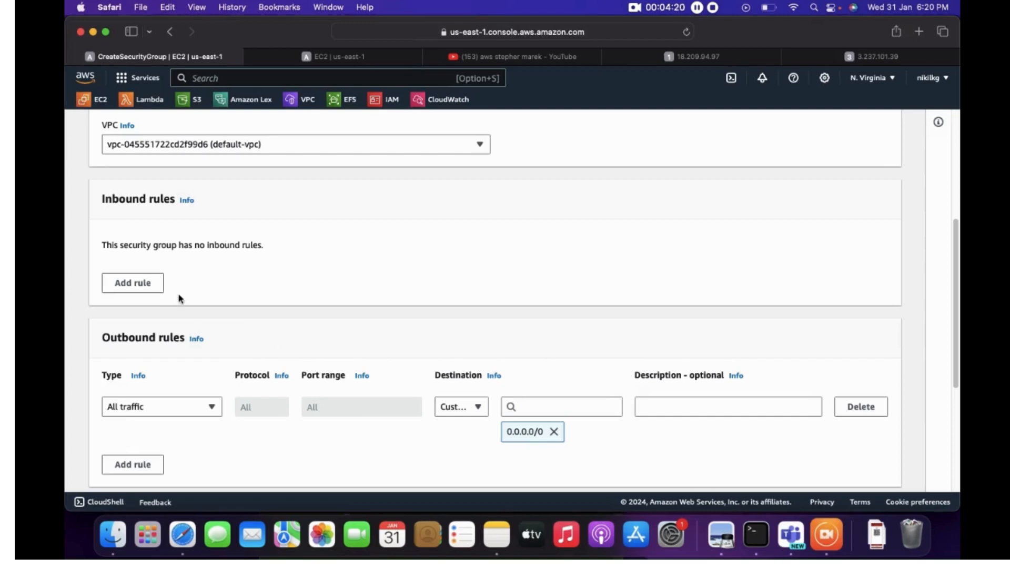
left_click(148, 283)
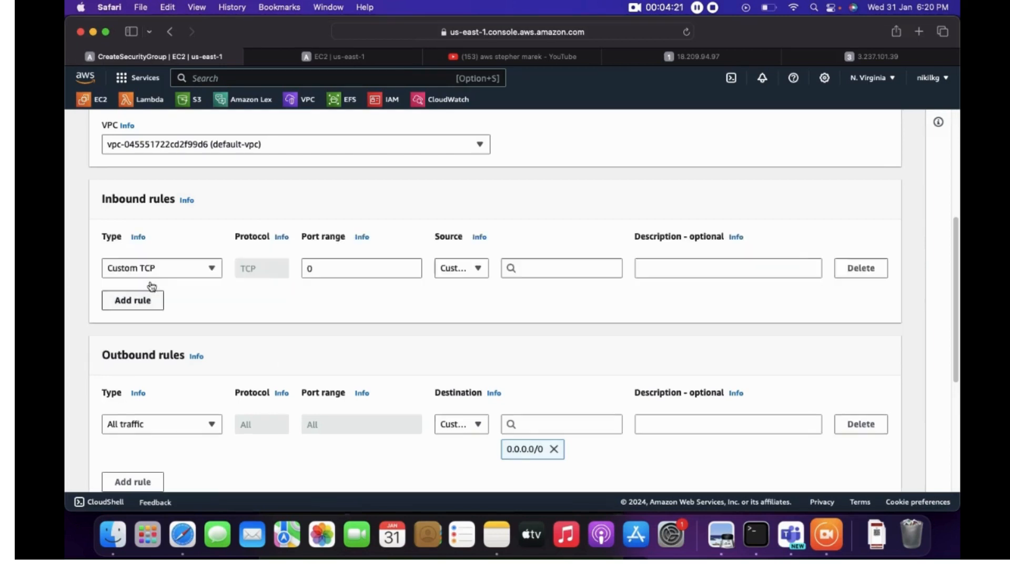
left_click(216, 269)
type("nfs")
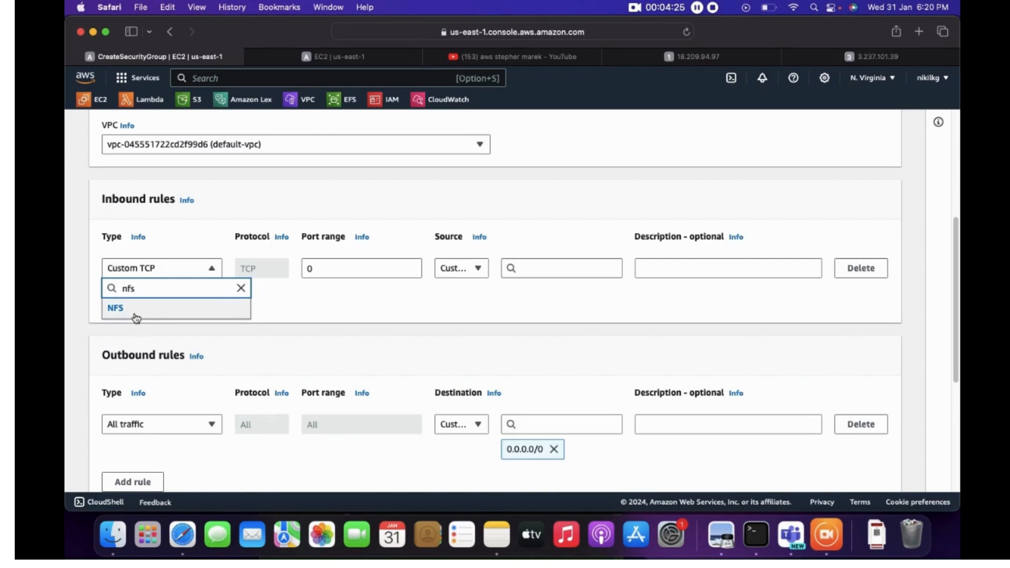
left_click(126, 307)
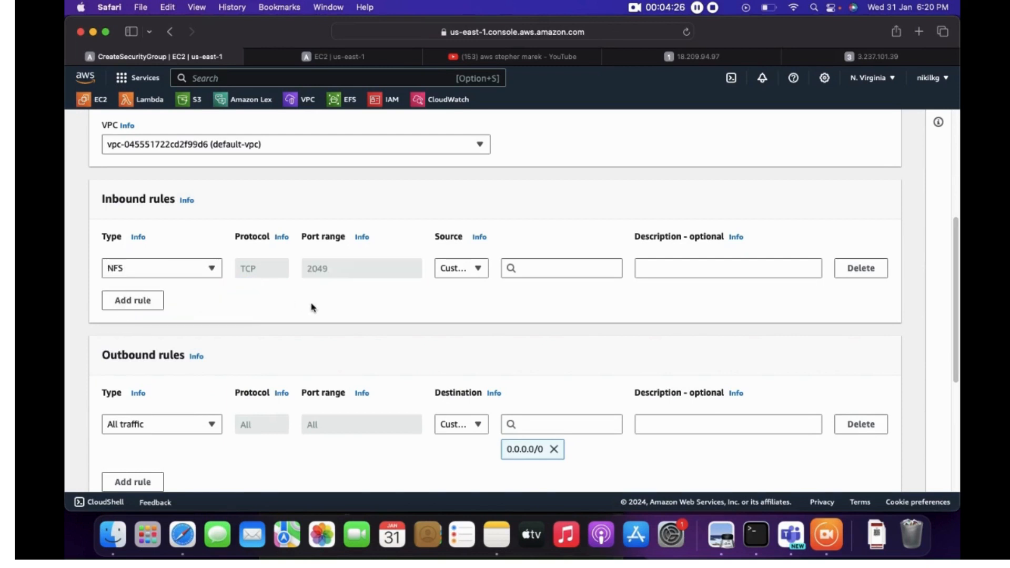
left_click(535, 268)
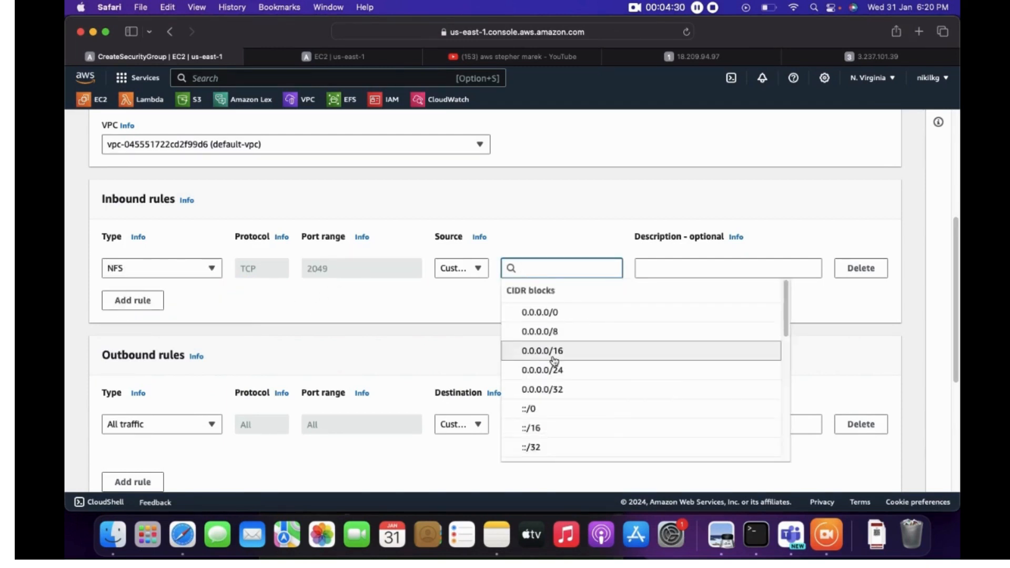
scroll(552, 356, "down", 5)
scroll(553, 358, "up", 5)
scroll(554, 347, "down", 1)
scroll(554, 348, "up", 1)
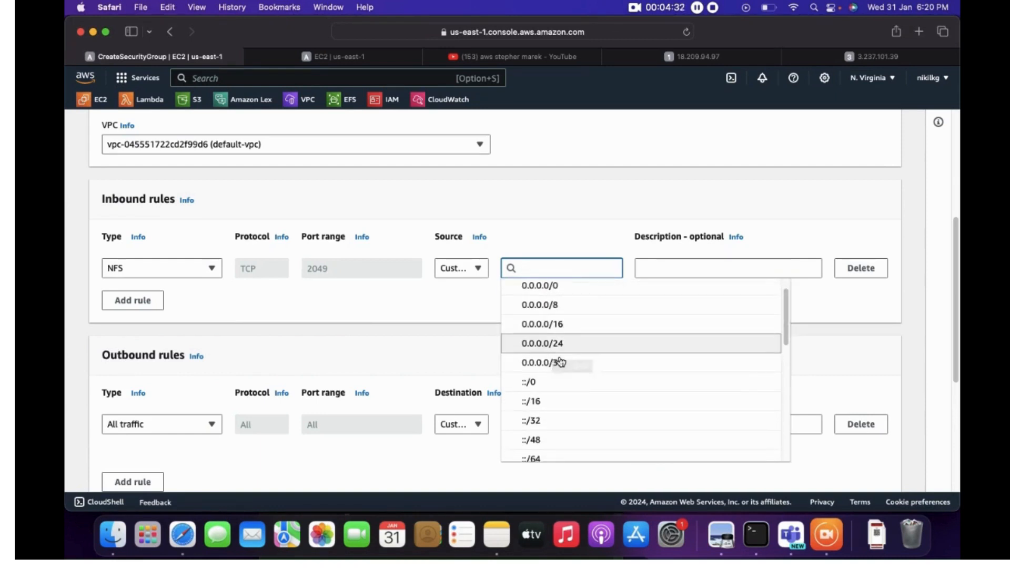
left_click(556, 313)
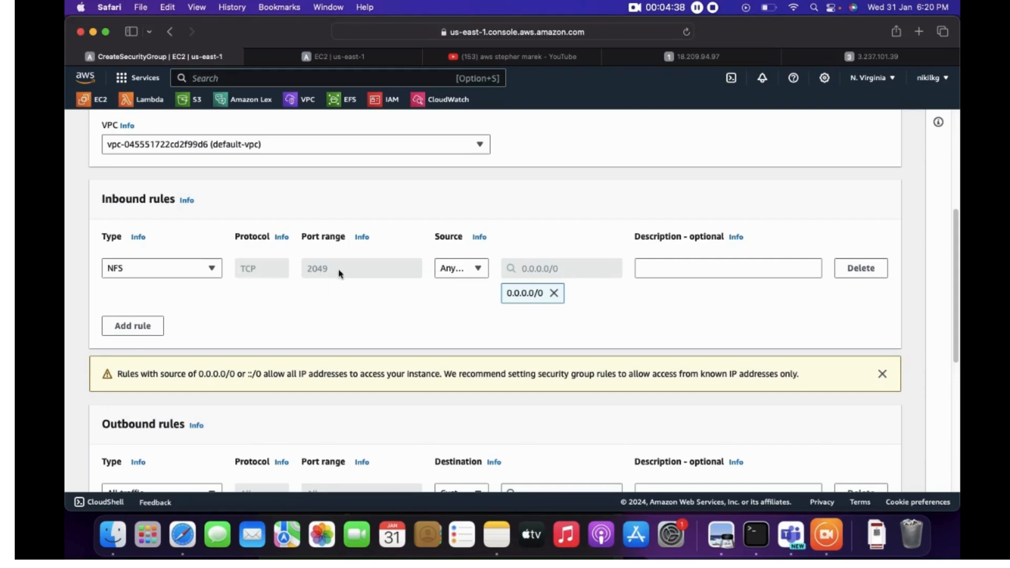
Keep the default outbound rule and create the security group
scroll(345, 271, "down", 1)
scroll(344, 269, "down", 10)
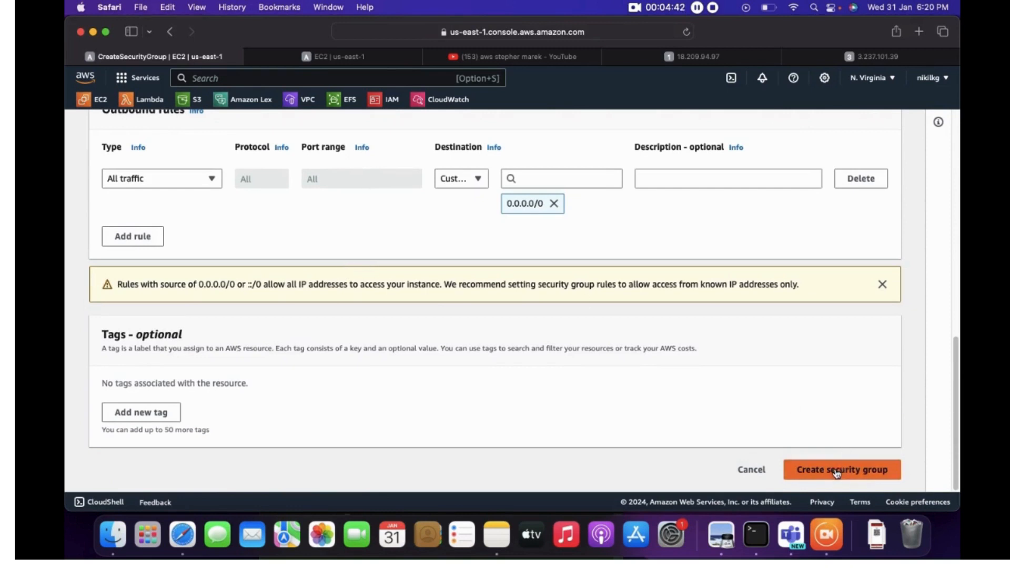
left_click(837, 471)
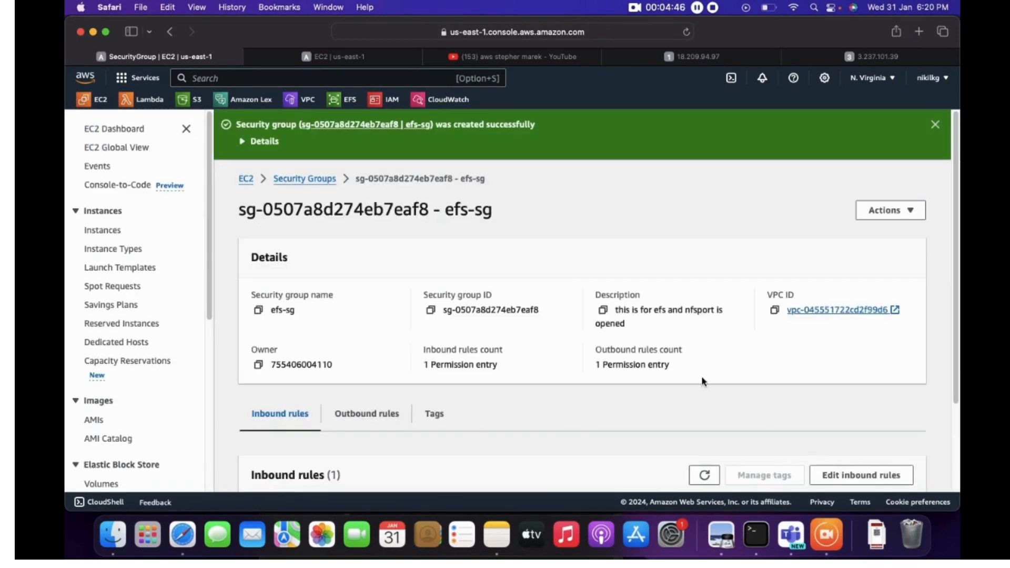
Glance at the EFS-Lab.jpg diagram in Preview and the EC2 instances list in Safari, and return to the efs-sg details
left_click(721, 535)
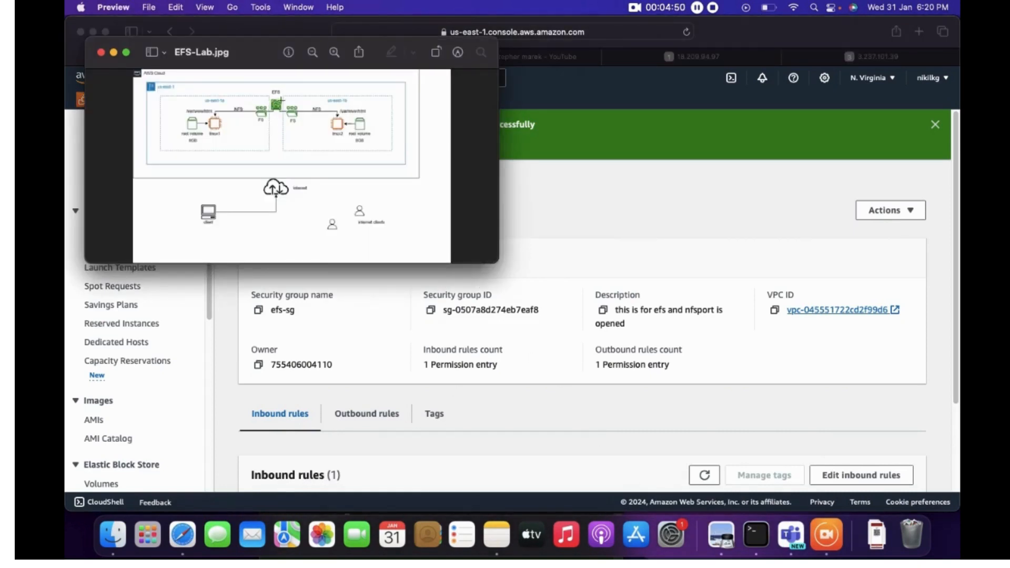
left_click(609, 151)
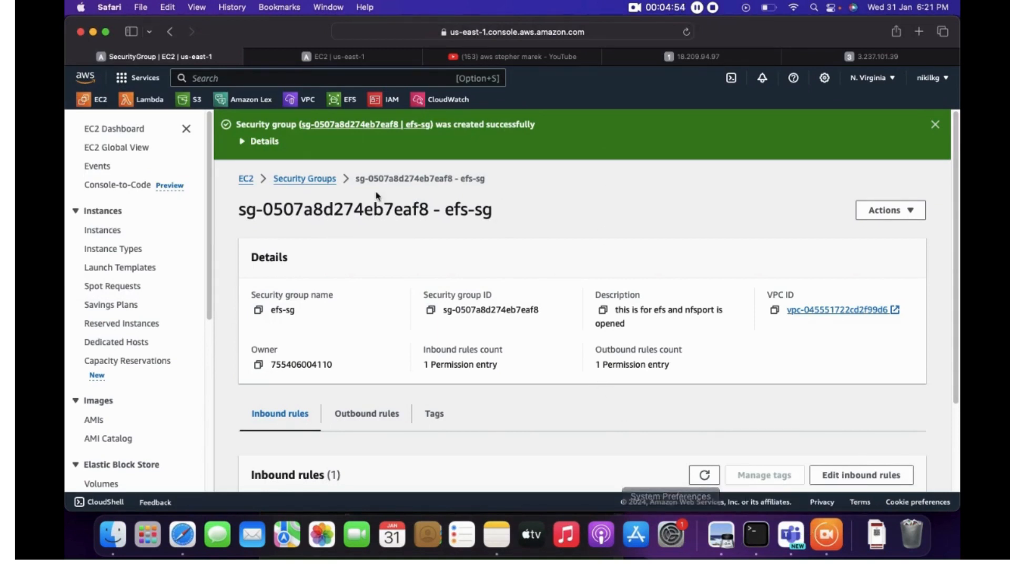
left_click(375, 51)
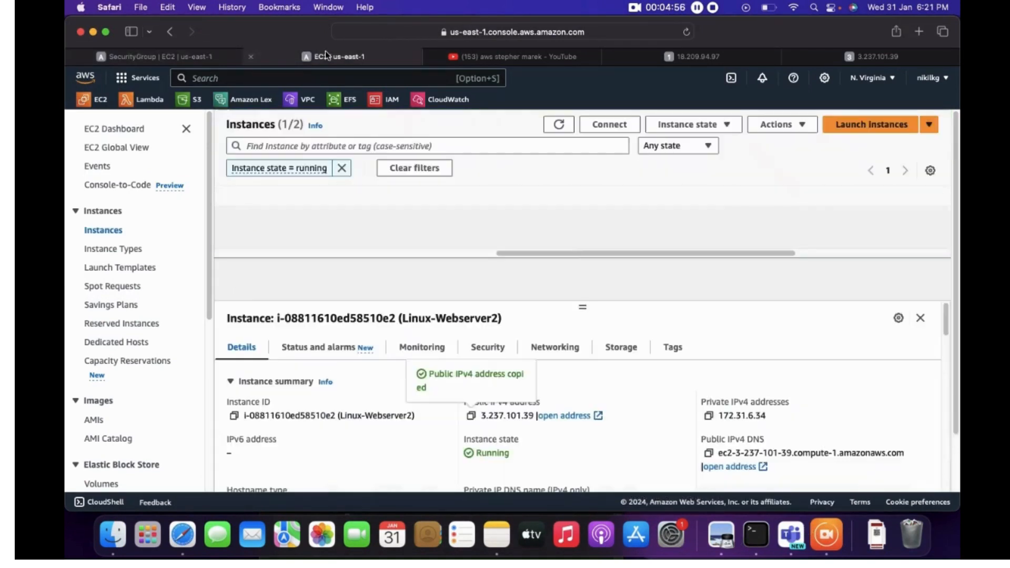
left_click(176, 56)
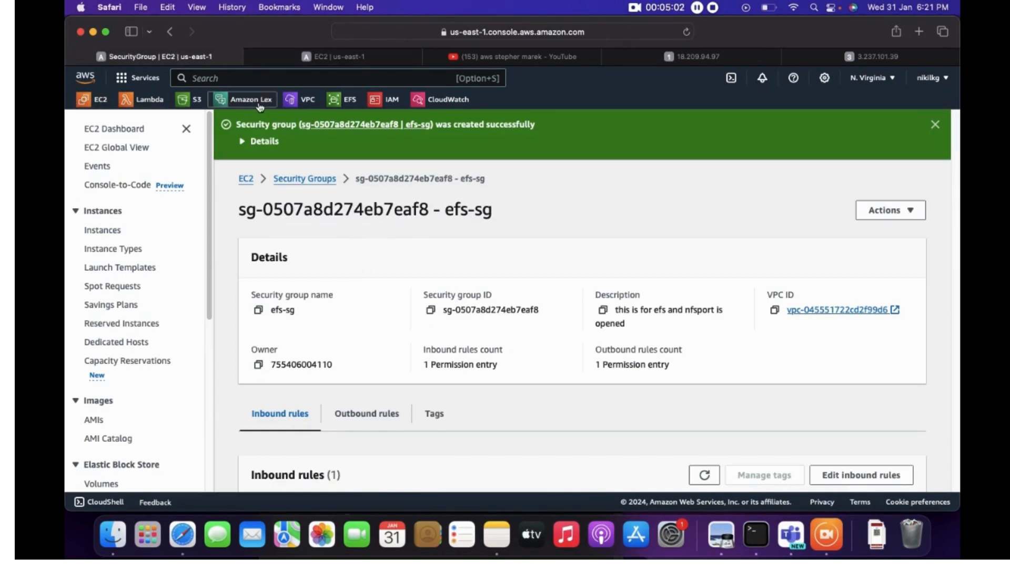
Open the demo-efs-webdata file system in Amazon EFS and show its network settings
left_click(346, 103)
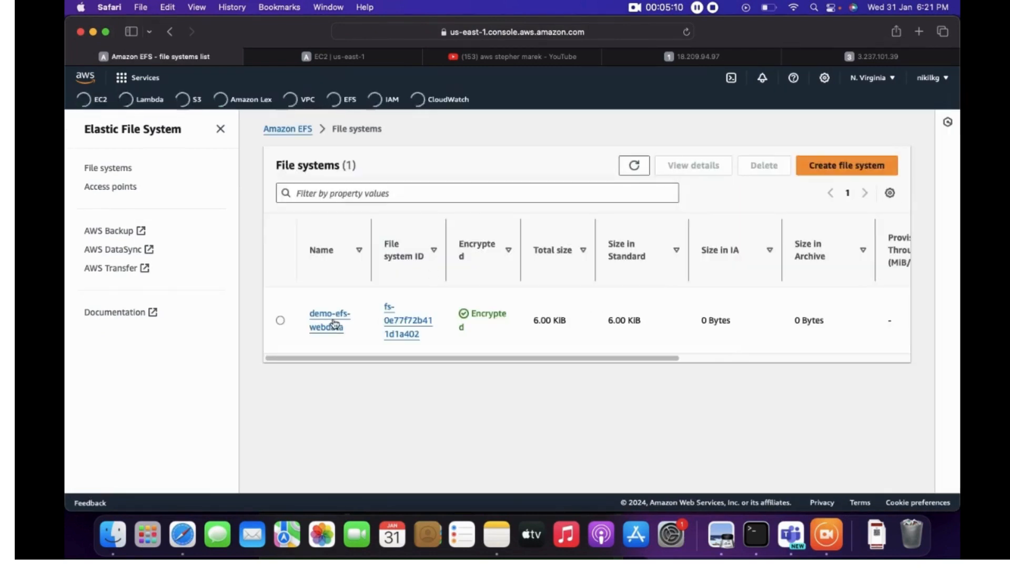
left_click(335, 323)
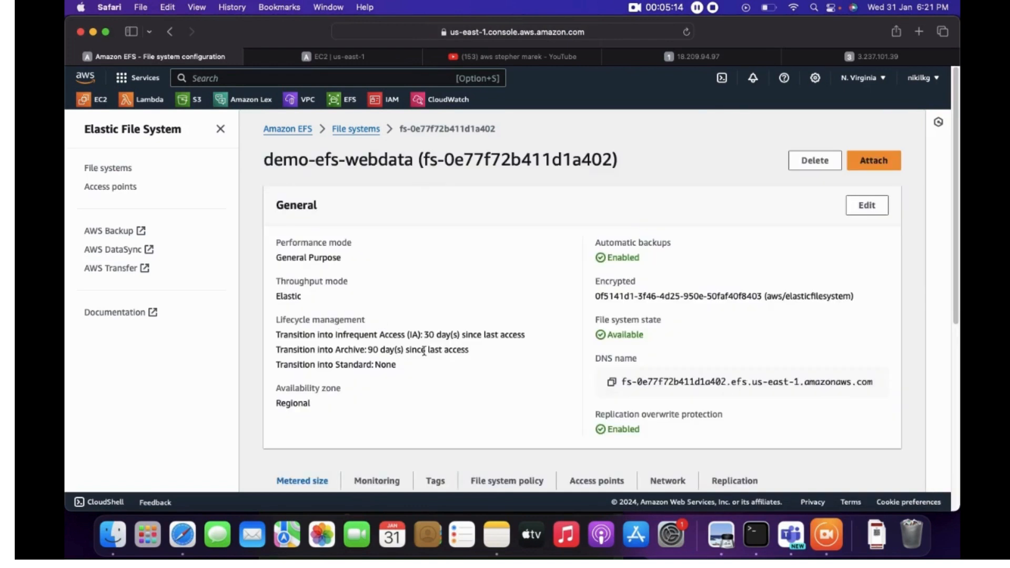
scroll(424, 351, "down", 3)
scroll(424, 351, "down", 5)
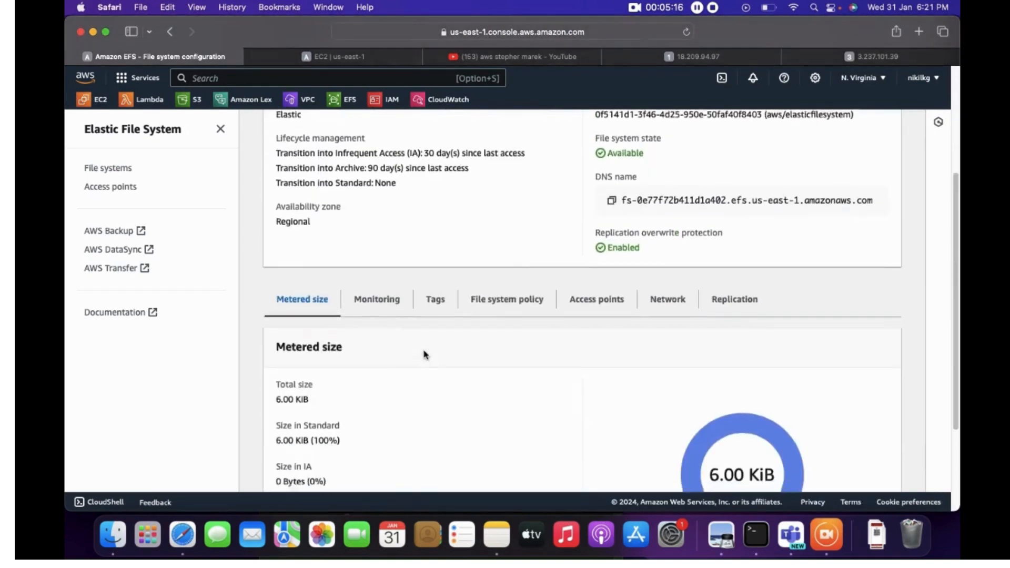
scroll(424, 351, "up", 2)
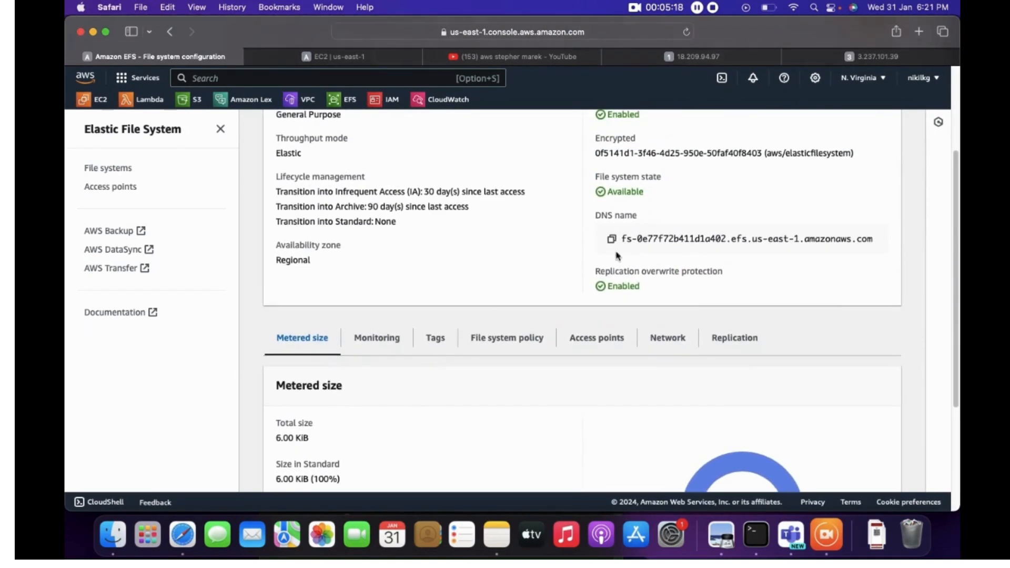
left_click(672, 343)
Examine the mount targets of demo-efs-webdata, including the state, IP address and security group for each availability zone
scroll(672, 343, "down", 2)
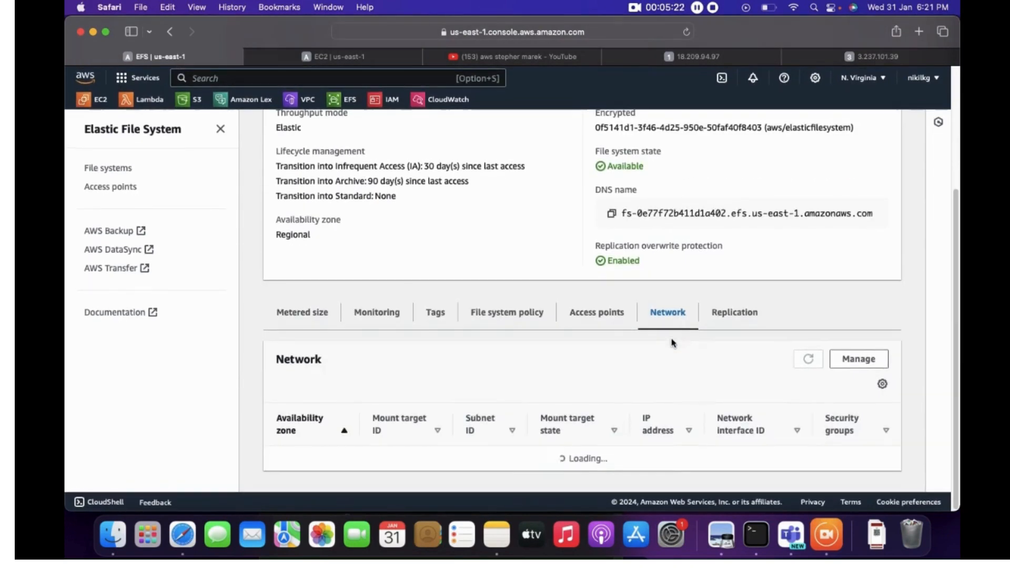
scroll(671, 342, "up", 2)
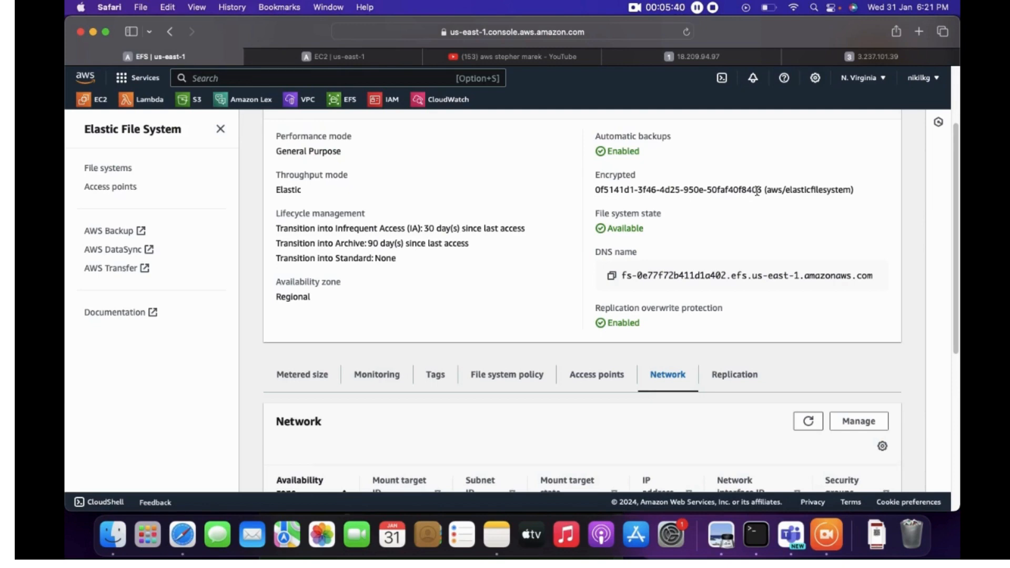
scroll(757, 191, "down", 5)
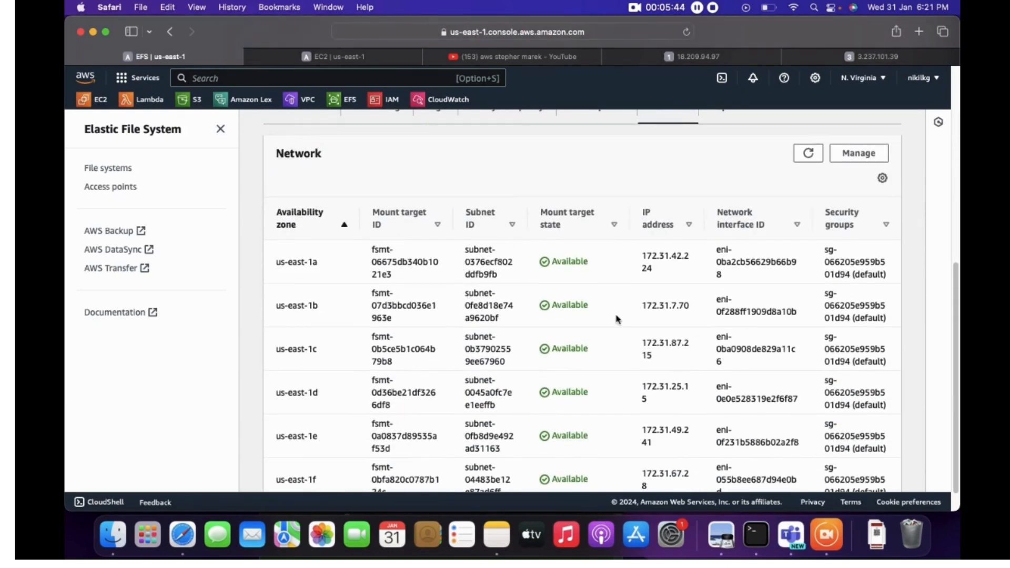
scroll(456, 291, "down", 1)
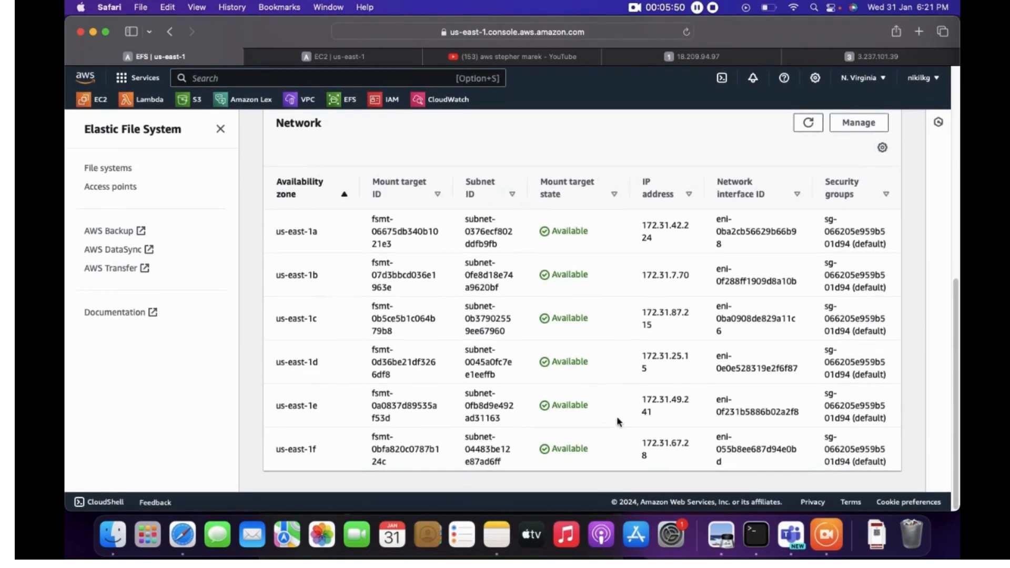
scroll(621, 417, "up", 1)
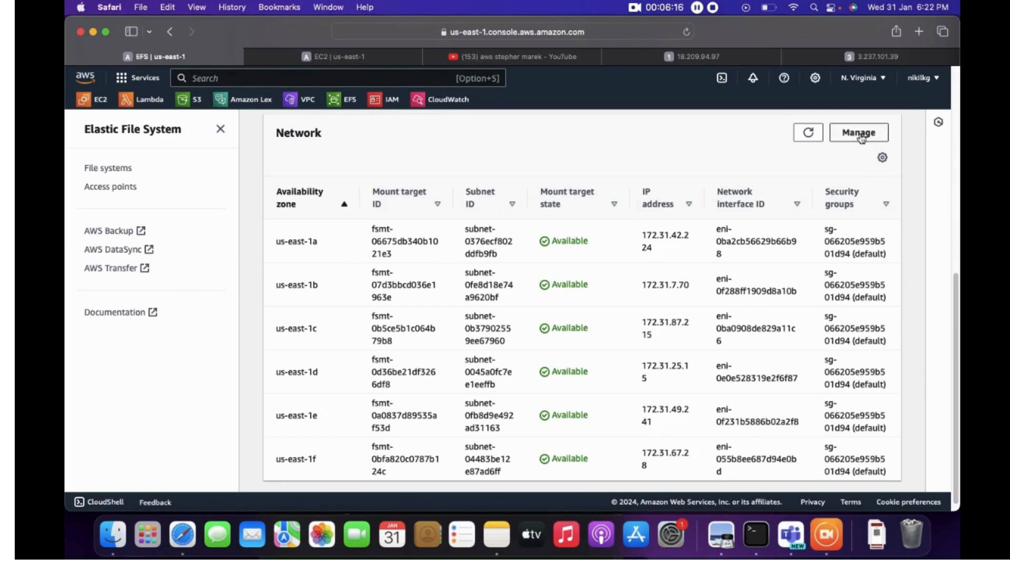
scroll(848, 314, "down", 1)
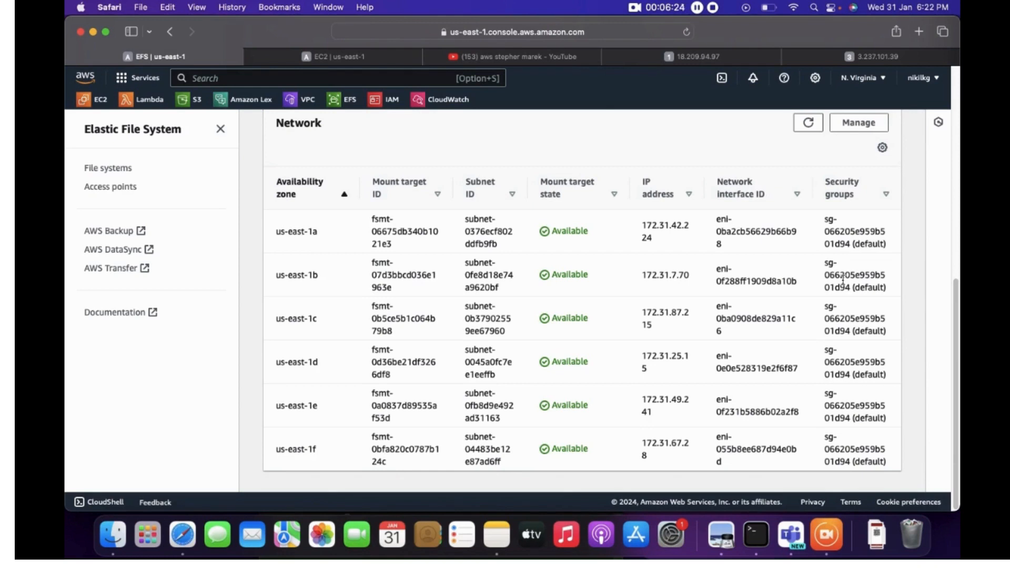
scroll(843, 281, "up", 3)
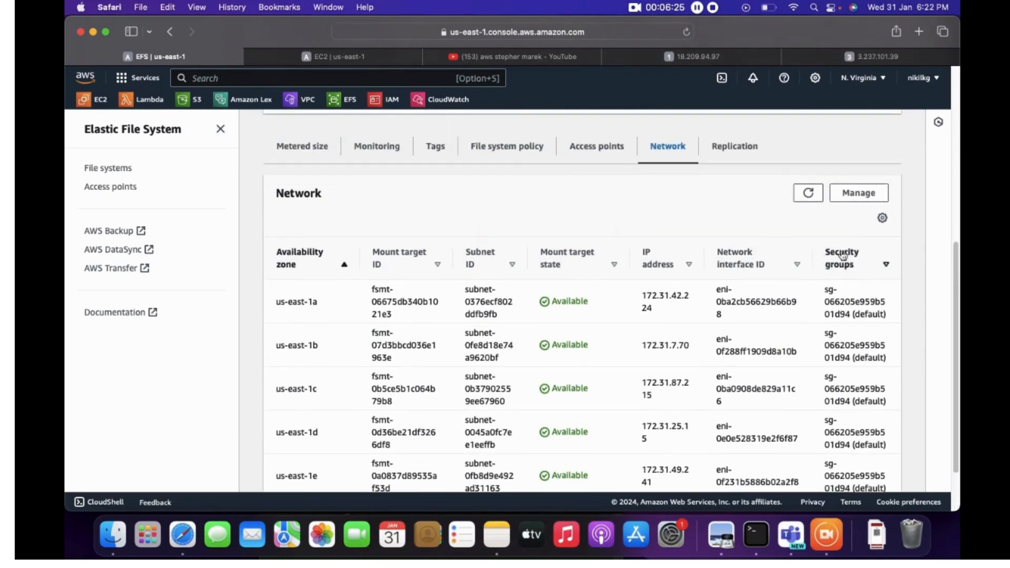
Open network access management for demo-efs-webdata and remove the default security group from the us-east-1a and us-east-1b mount targets
left_click(858, 194)
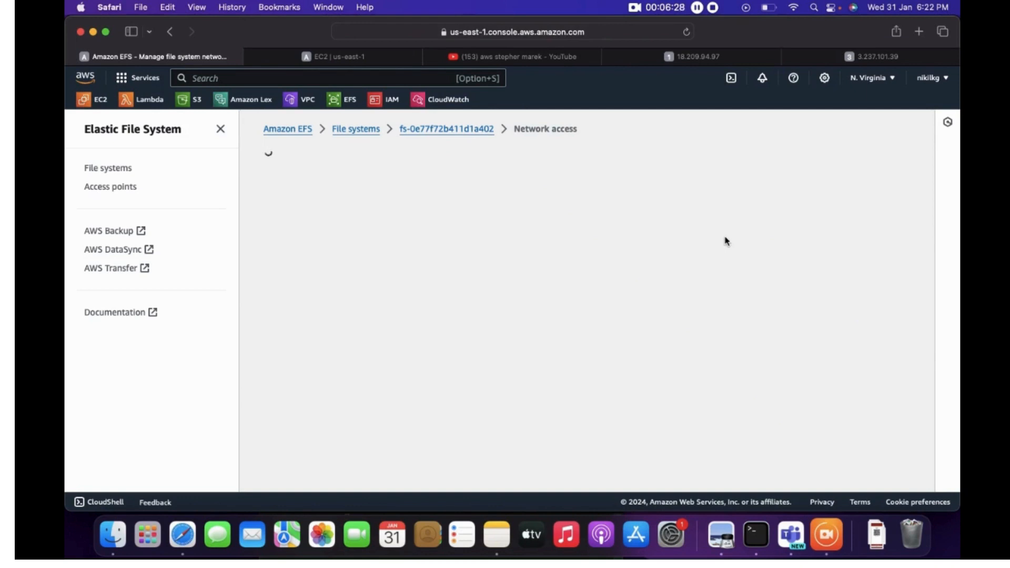
scroll(724, 255, "up", 5)
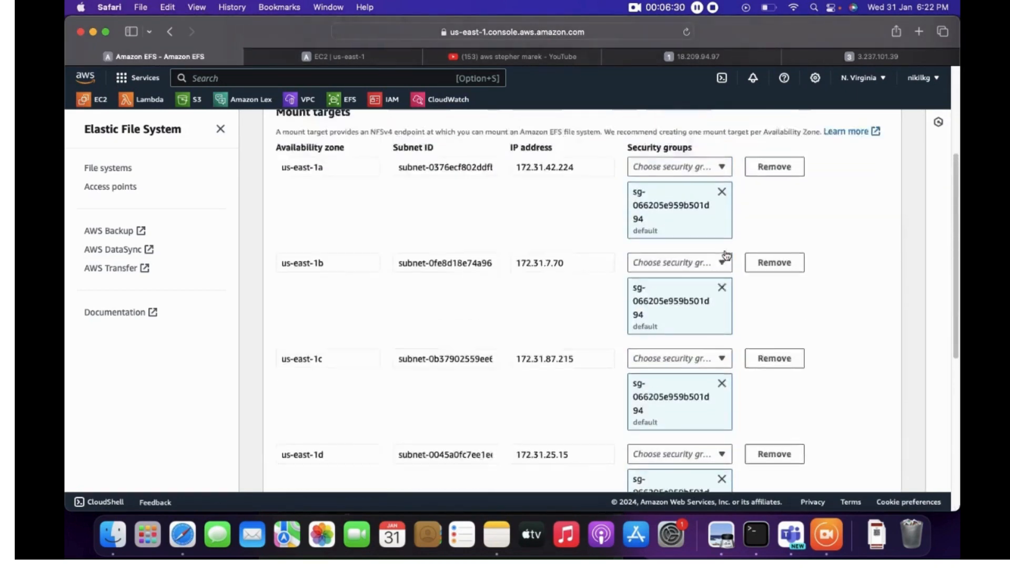
scroll(727, 255, "up", 3)
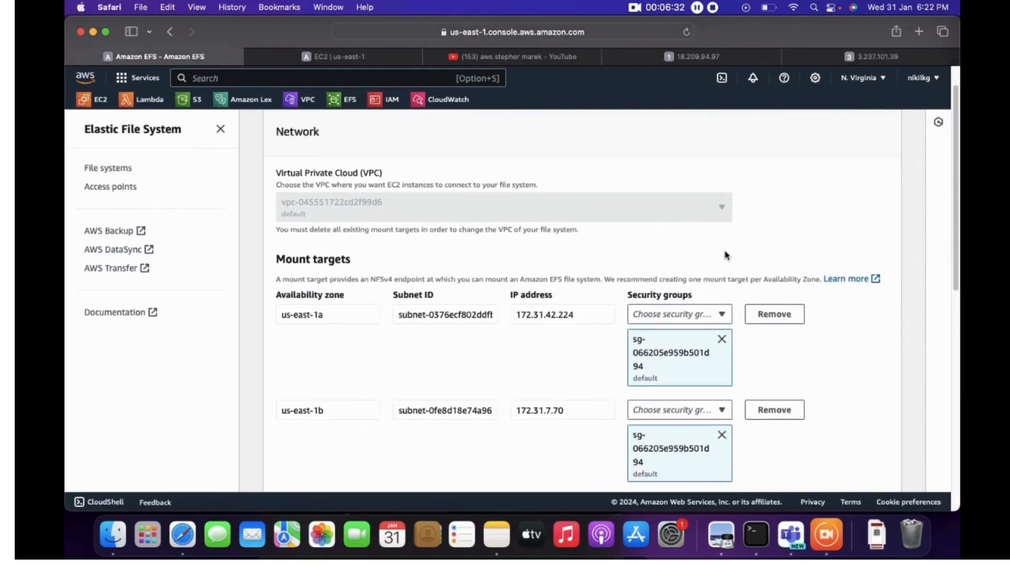
left_click(723, 341)
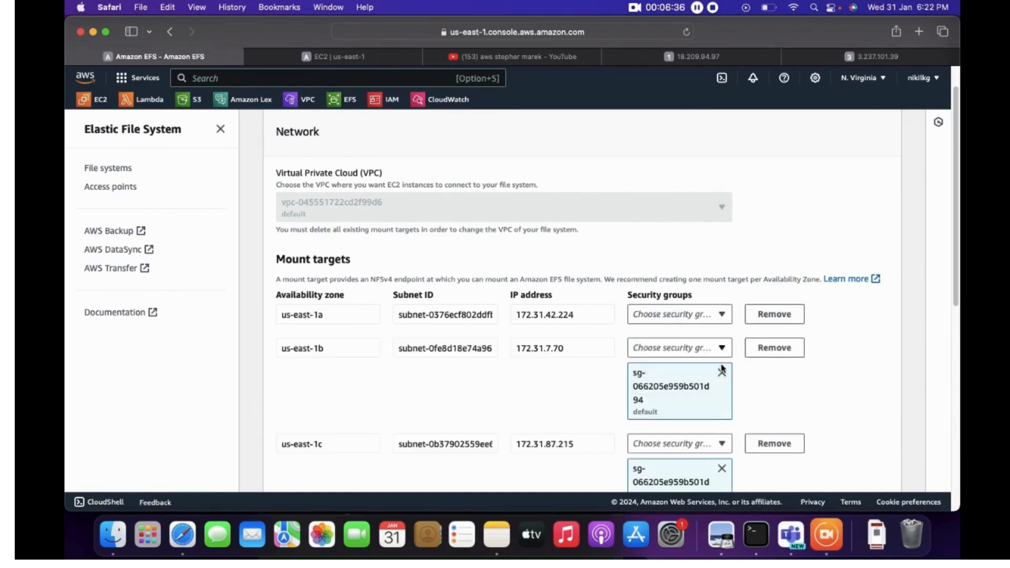
left_click(722, 371)
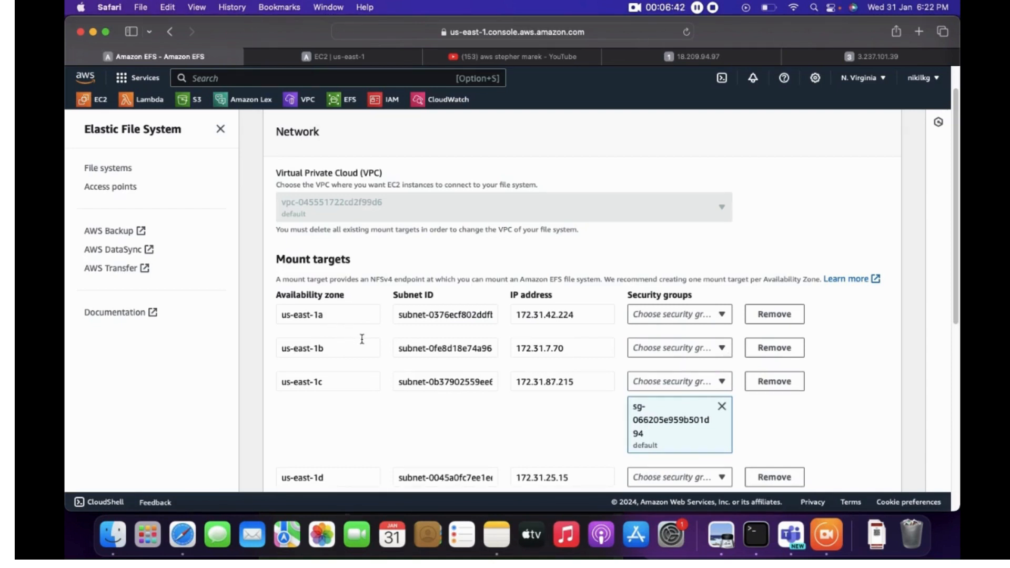
Assign the efs-sg security group to the us-east-1a and us-east-1b mount targets
left_click(716, 320)
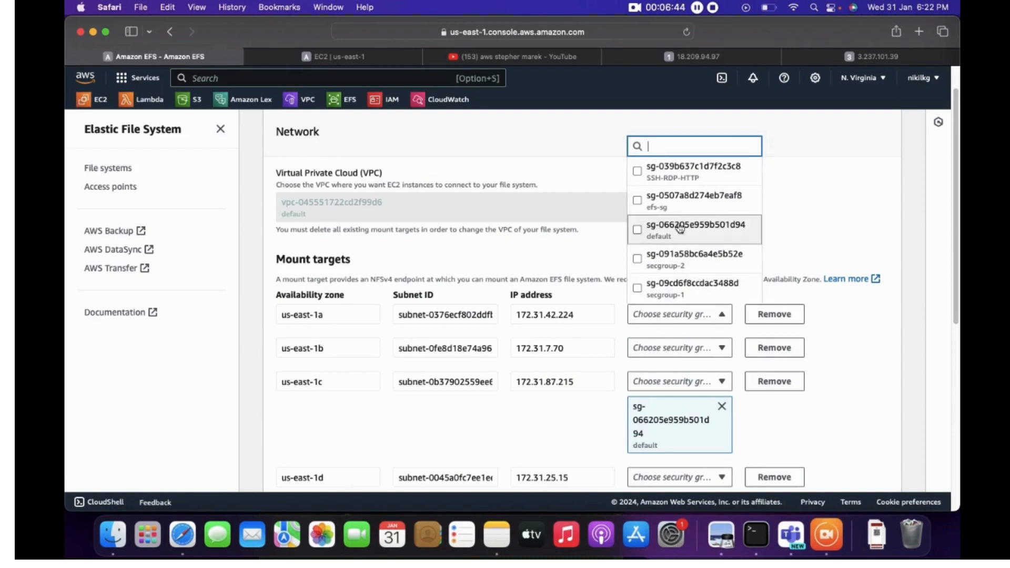
left_click(637, 201)
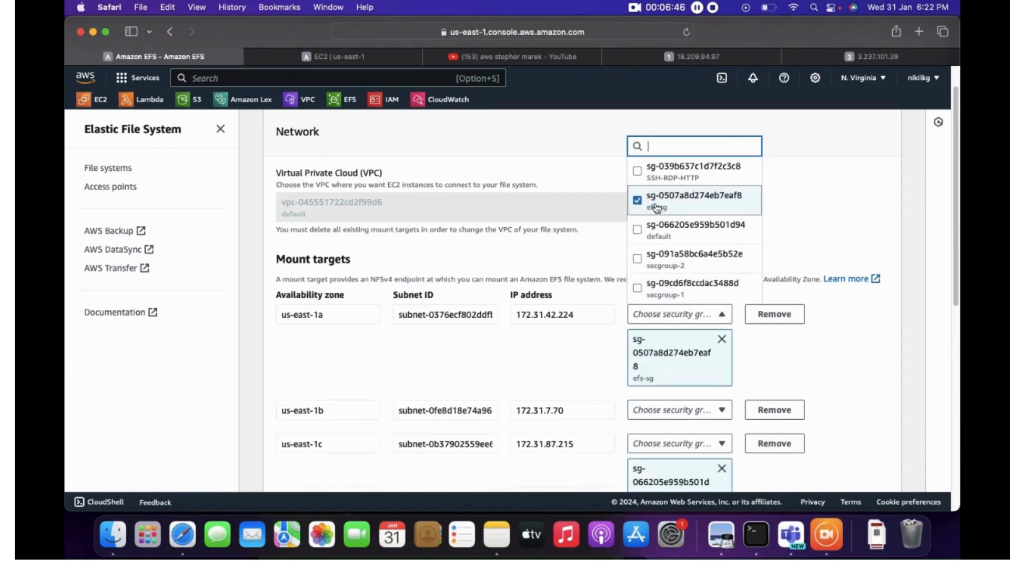
left_click(716, 411)
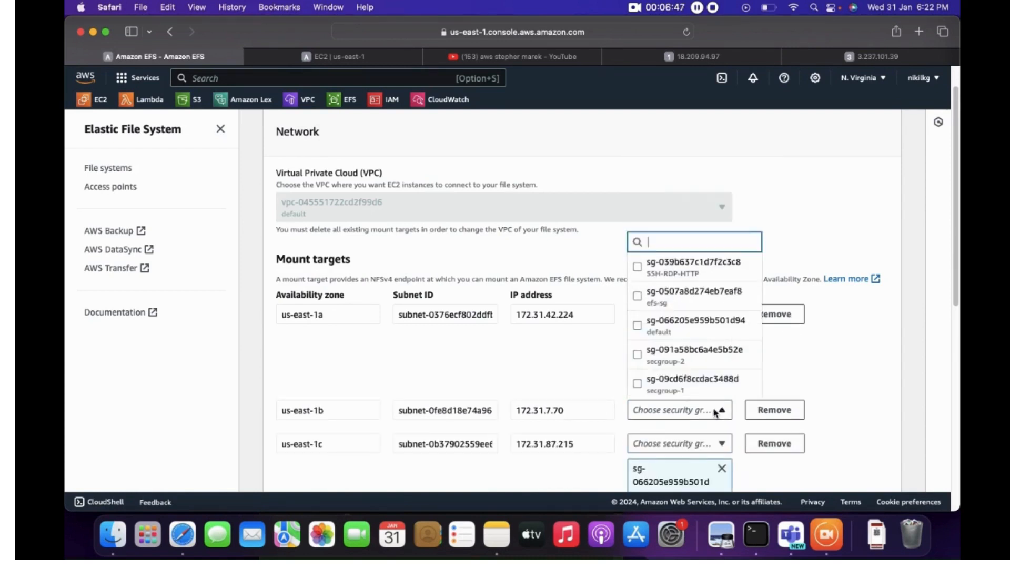
left_click(637, 295)
left_click(836, 354)
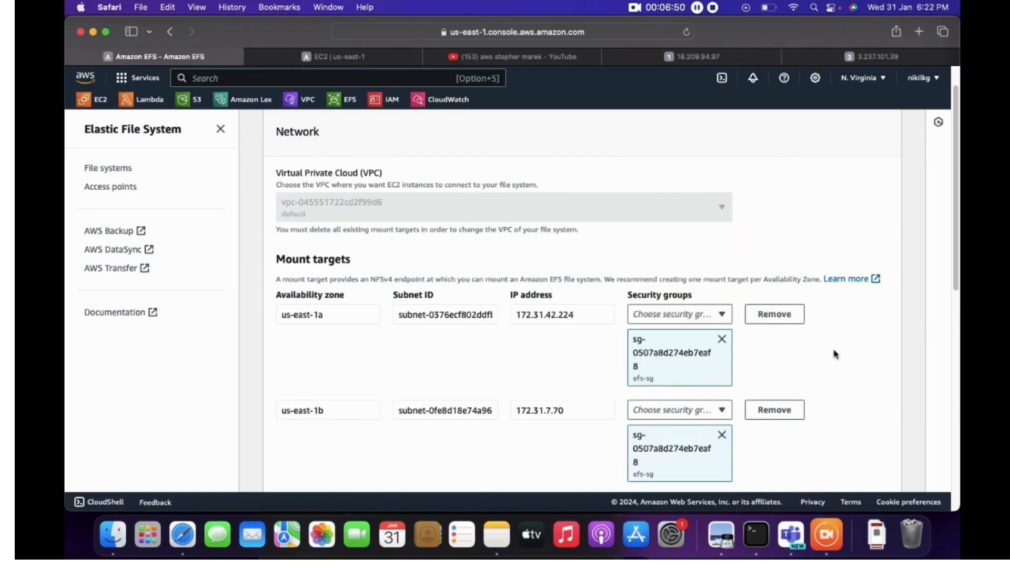
Review the mount target list through us-east-1f and save the network access changes
scroll(836, 355, "down", 1)
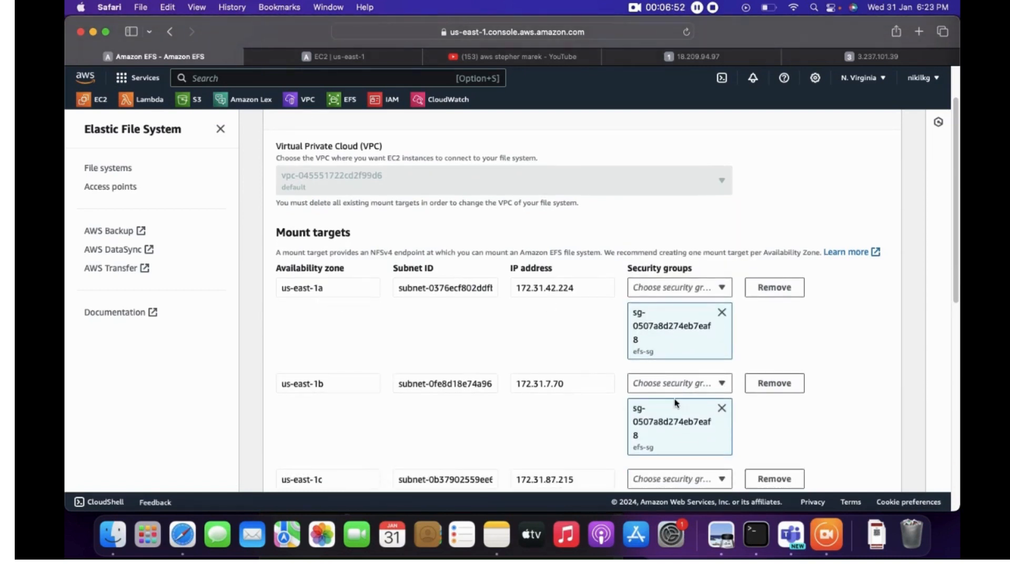
scroll(834, 415, "down", 2)
scroll(833, 415, "down", 1)
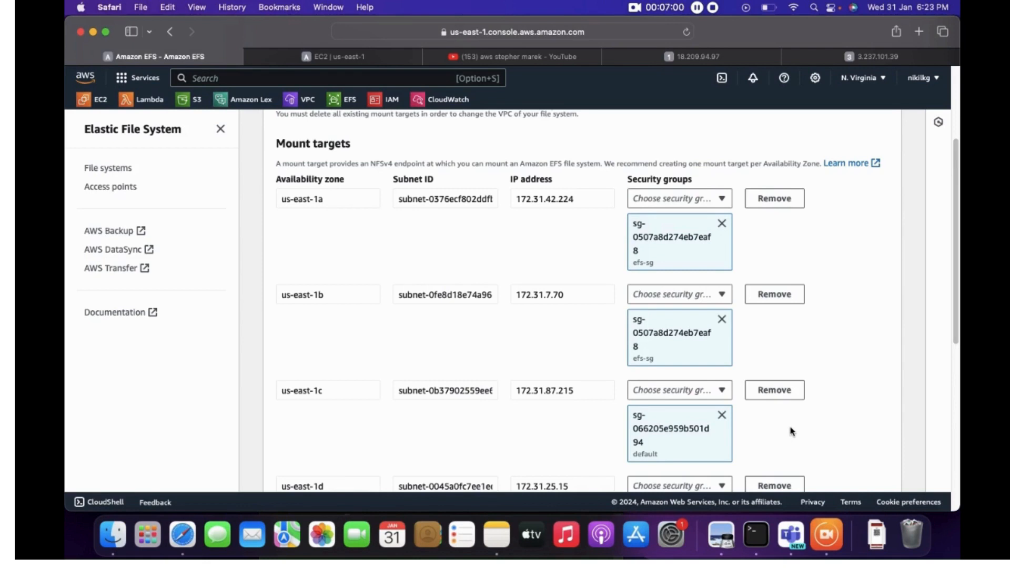
scroll(792, 431, "up", 1)
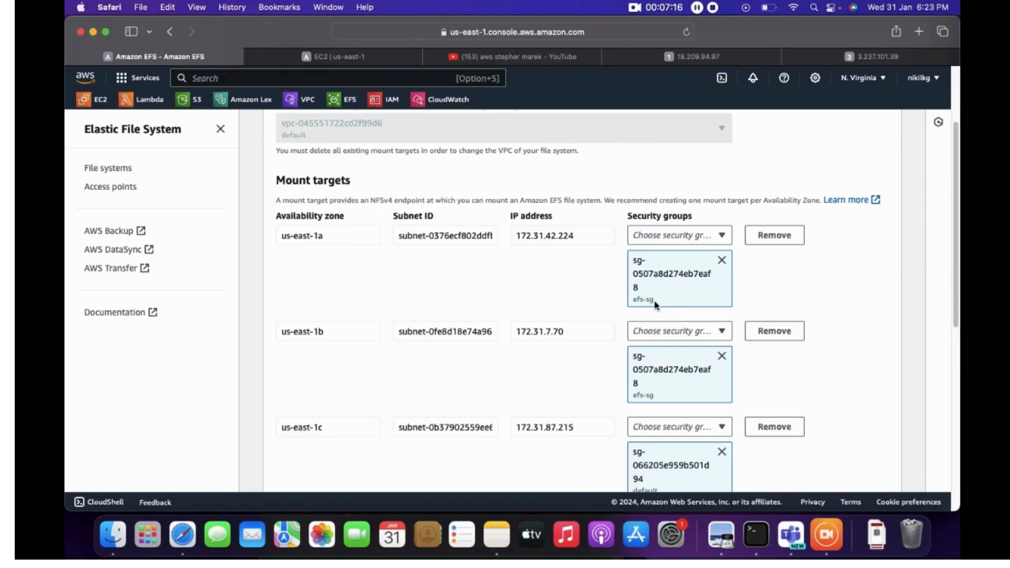
scroll(654, 300, "down", 10)
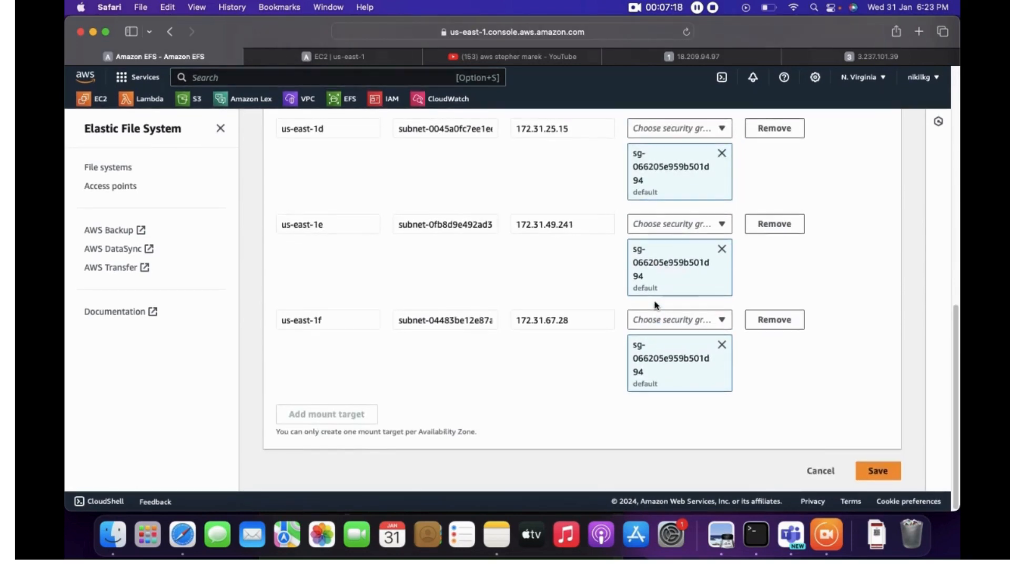
left_click(884, 477)
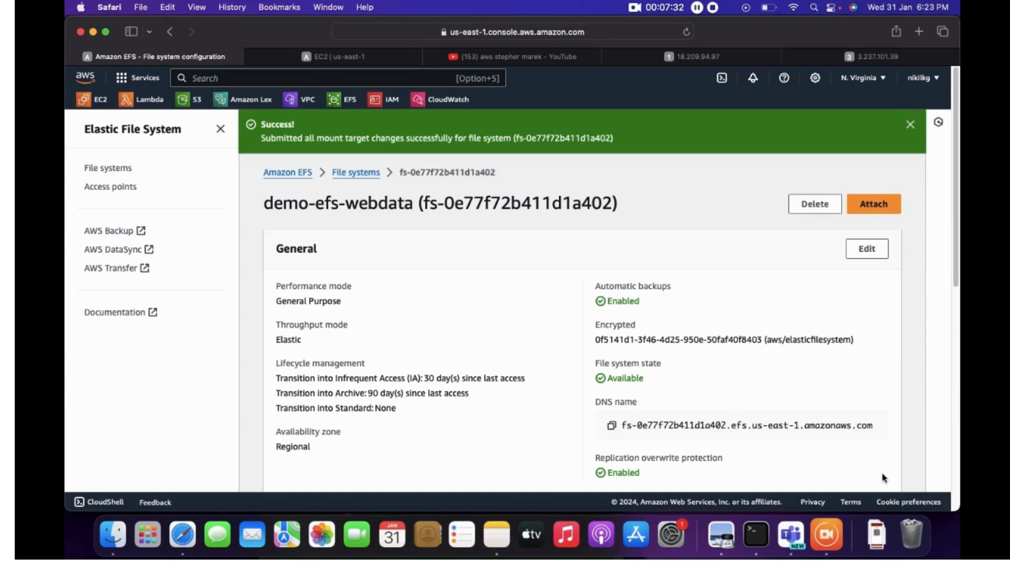
Switch to Preview and display the EFS lab architecture diagram
left_click(721, 534)
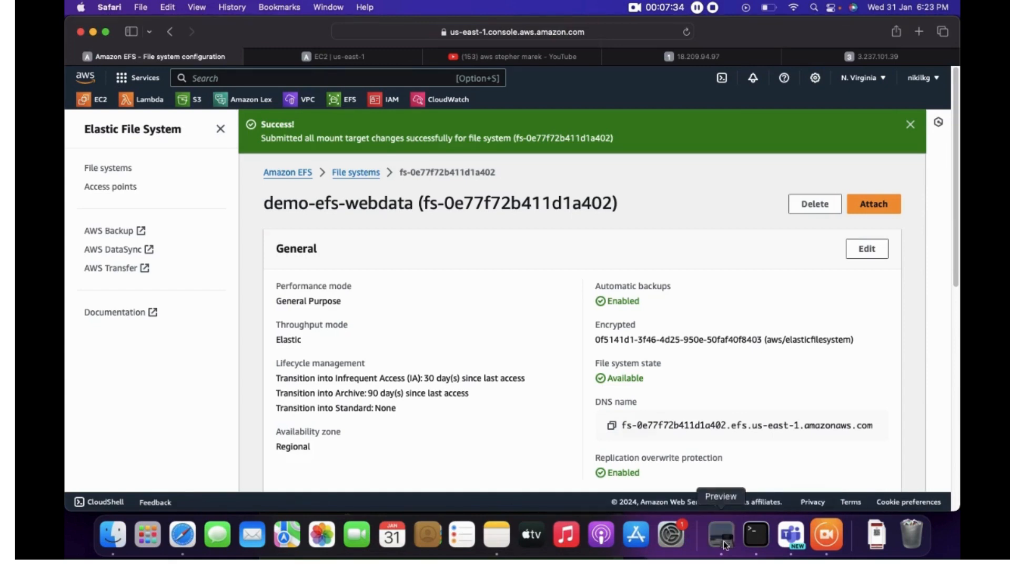
left_click(126, 53)
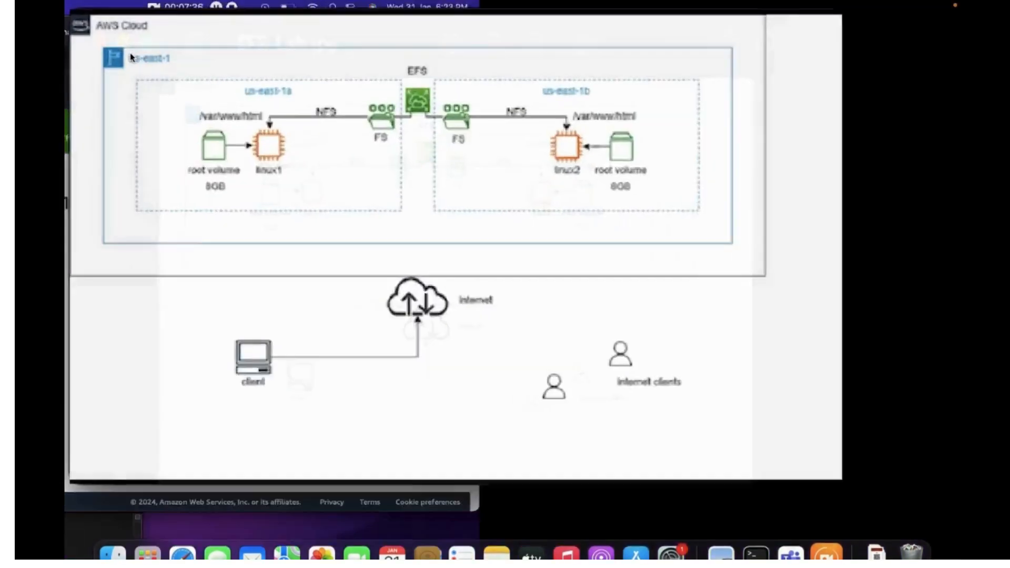